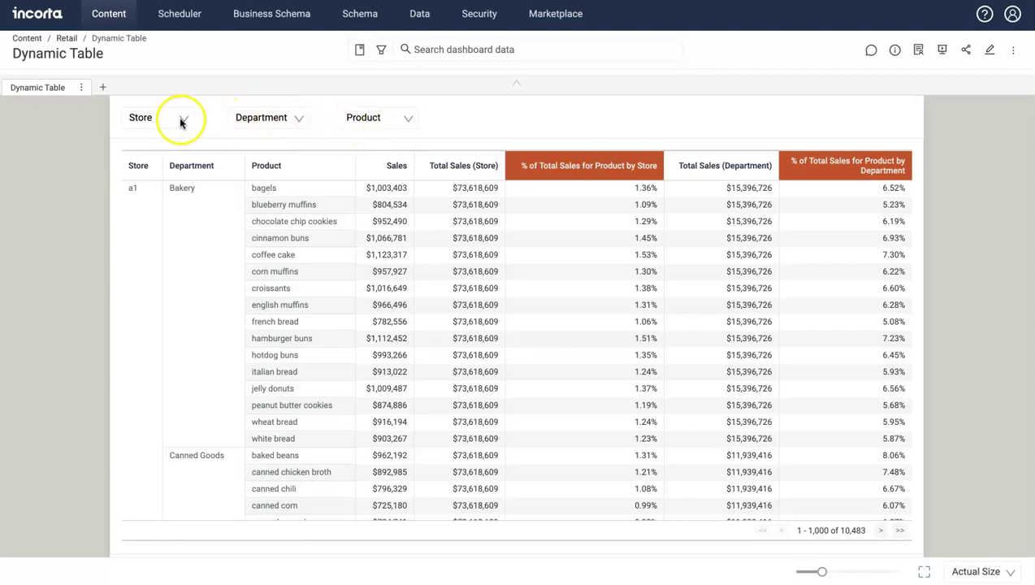
- Inspect the Store slicer's formula in the Formula Builder and leave the insight editor without saving
click(208, 104)
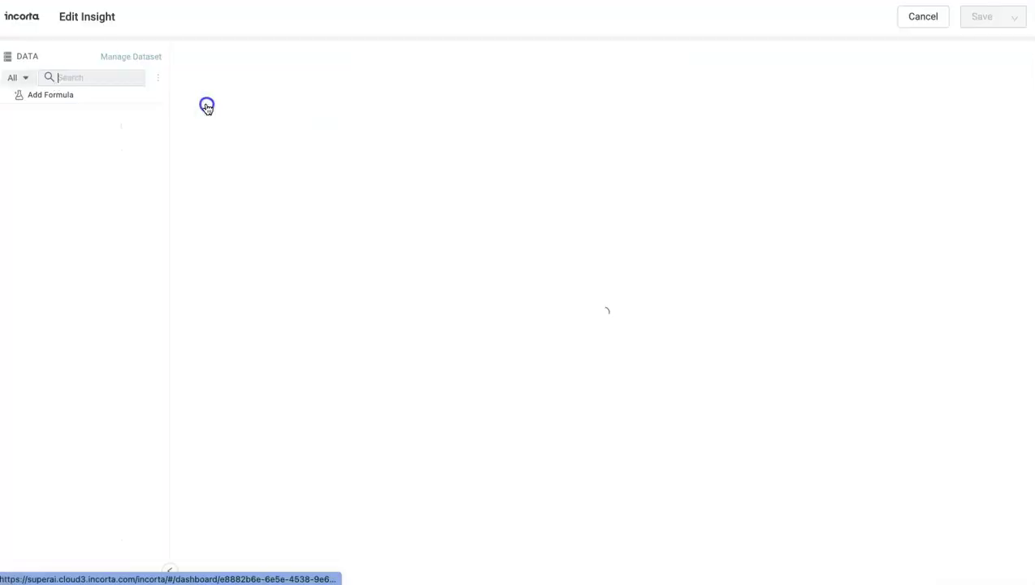
click(304, 144)
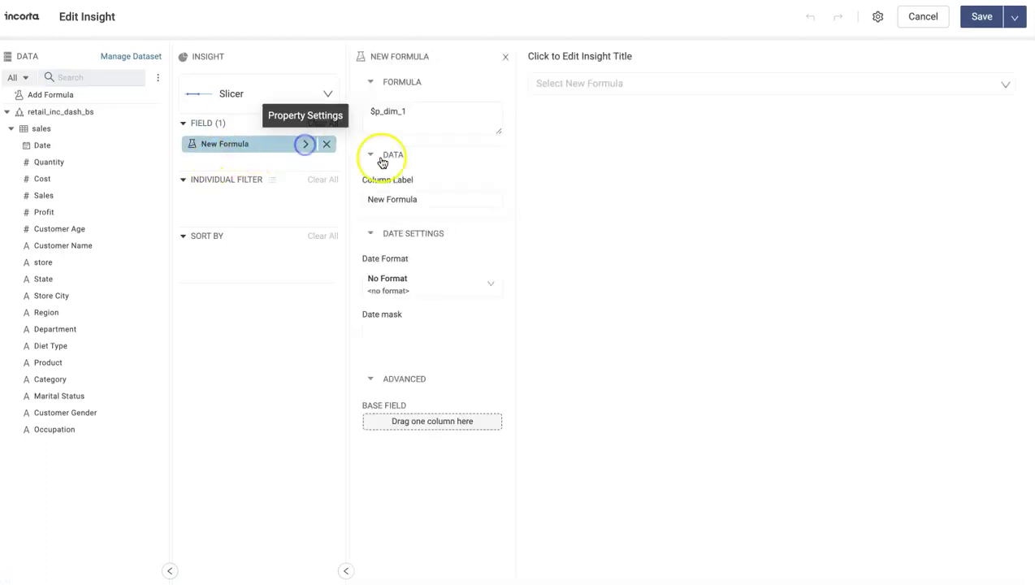
click(432, 120)
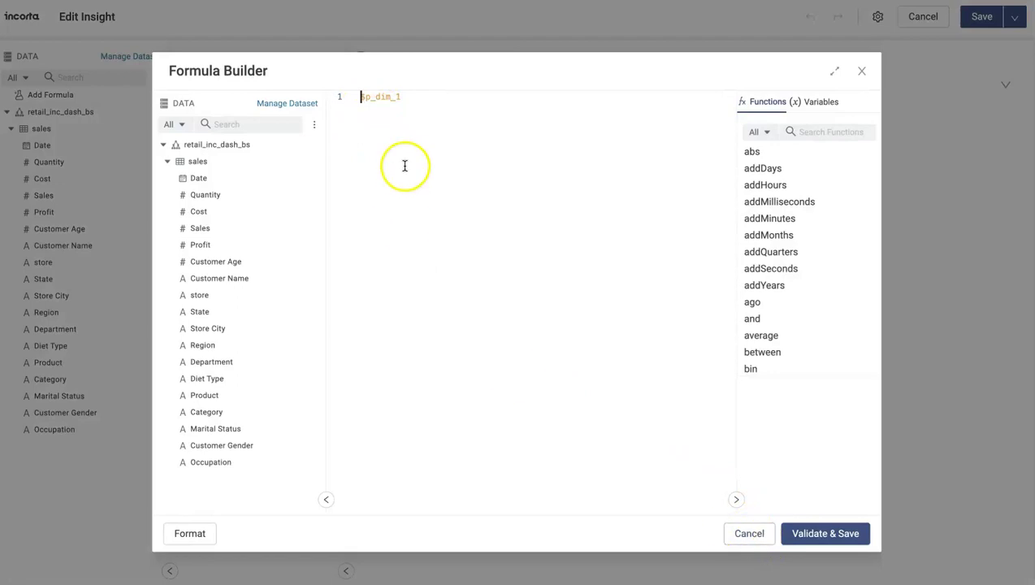
click(746, 530)
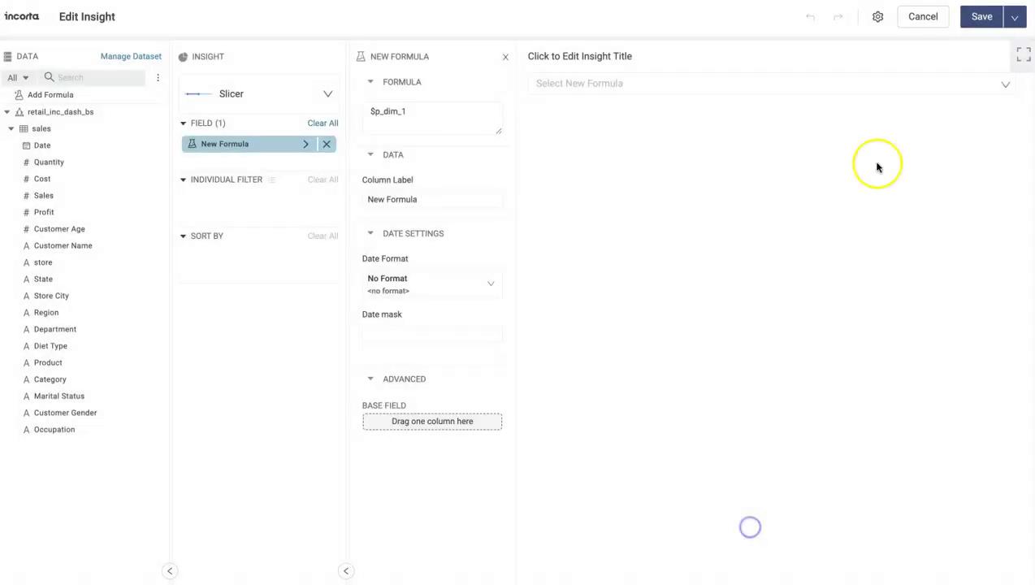
click(919, 16)
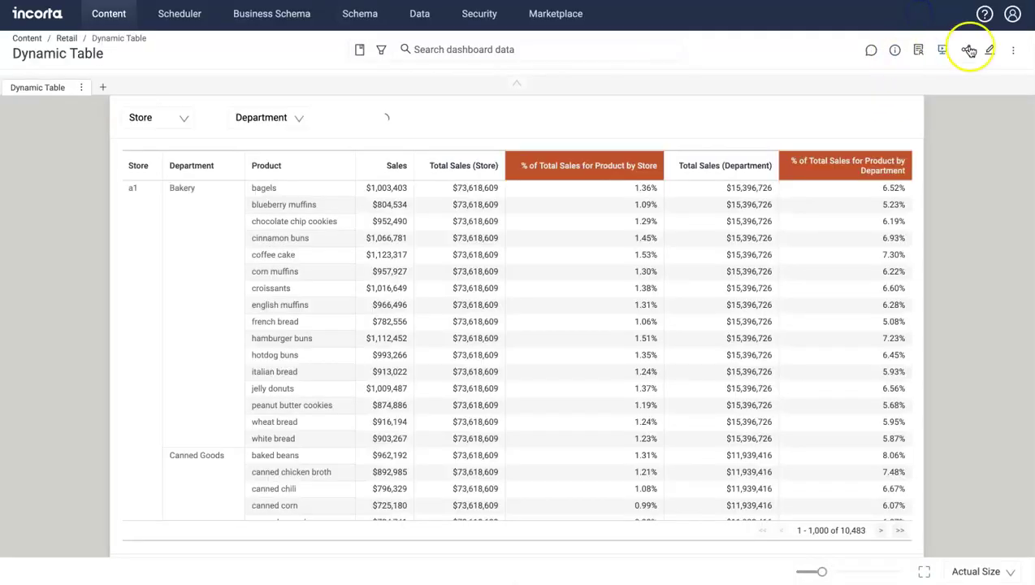
- Review the properties and values of the three Analyze by presentation variables in the Dashboard Filters Manager
click(1015, 50)
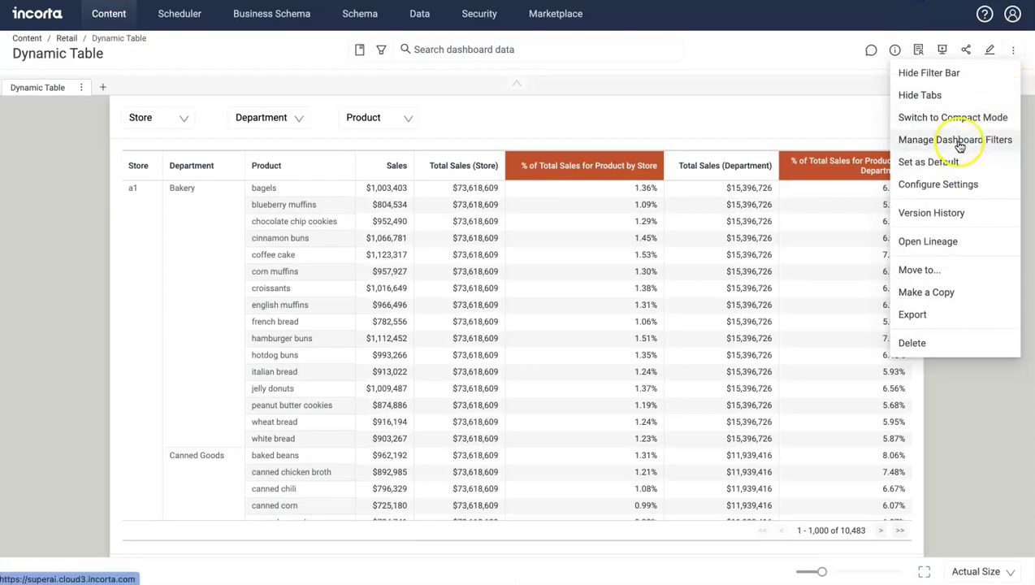
click(959, 140)
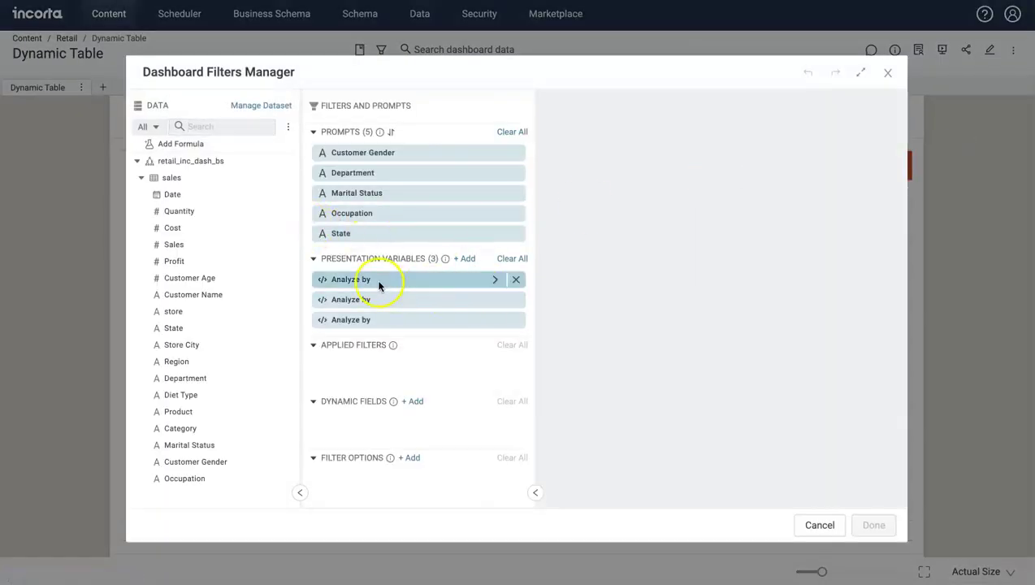
click(496, 280)
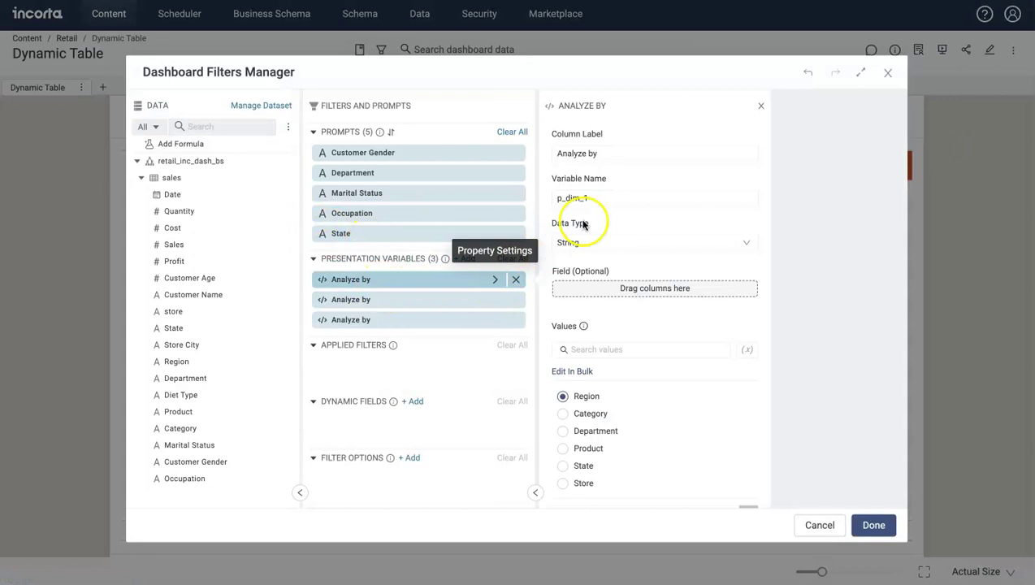
scroll(617, 382, down, 1)
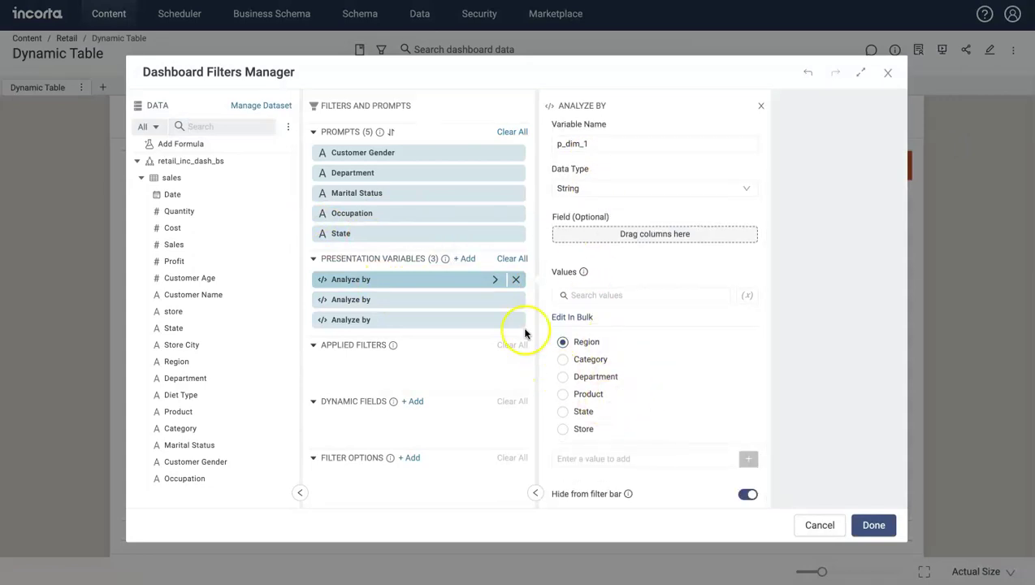
click(495, 299)
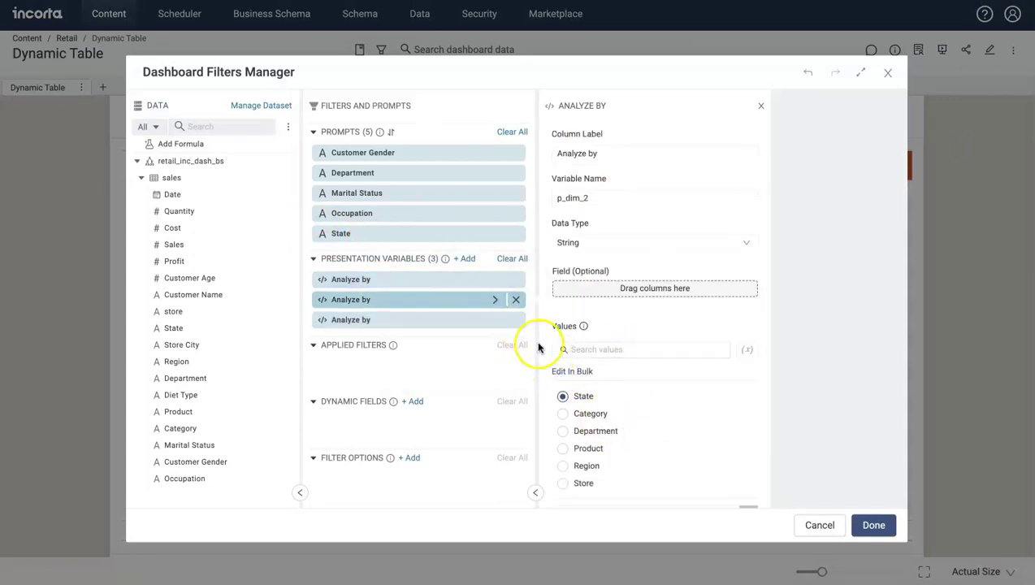
click(495, 320)
scroll(642, 427, down, 1)
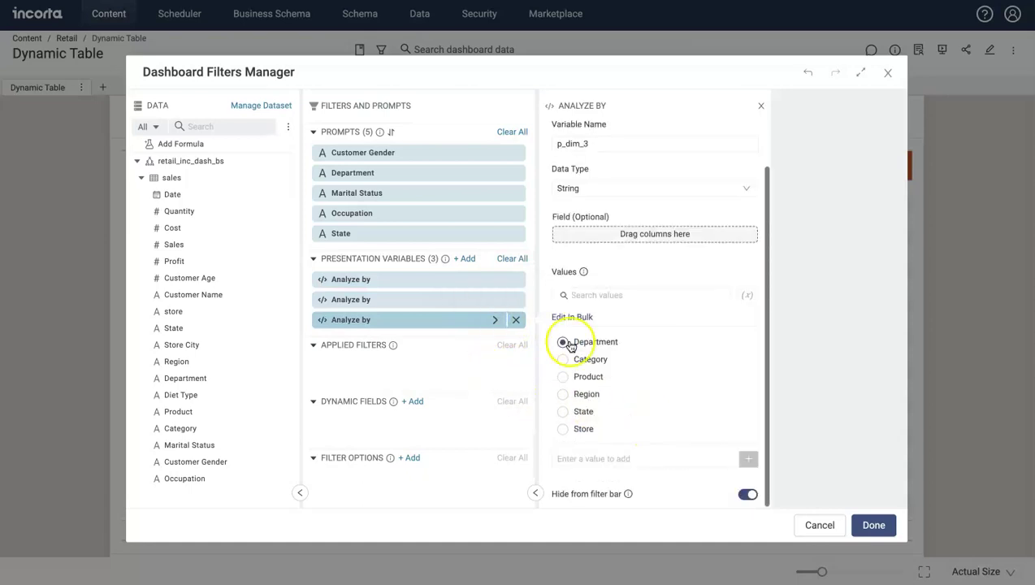
- Look at the third presentation variable's values in bulk edit form and exit the filters manager without saving
click(572, 317)
click(627, 348)
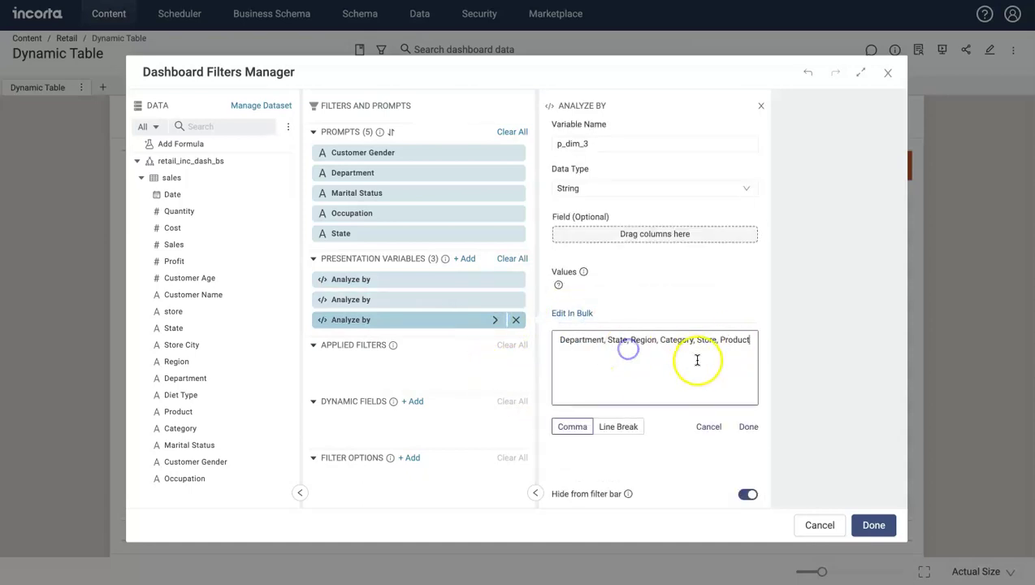
click(709, 427)
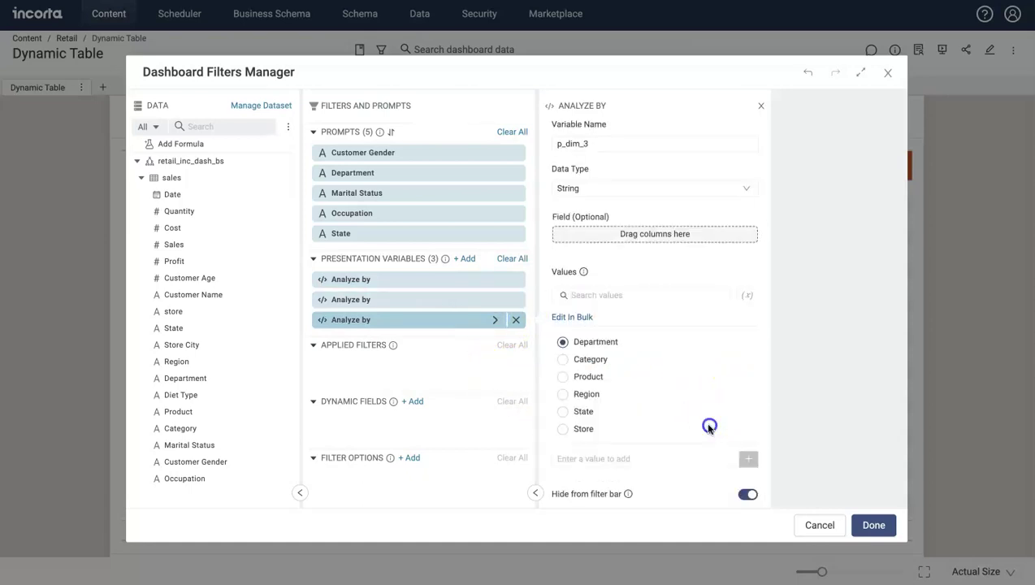
click(820, 525)
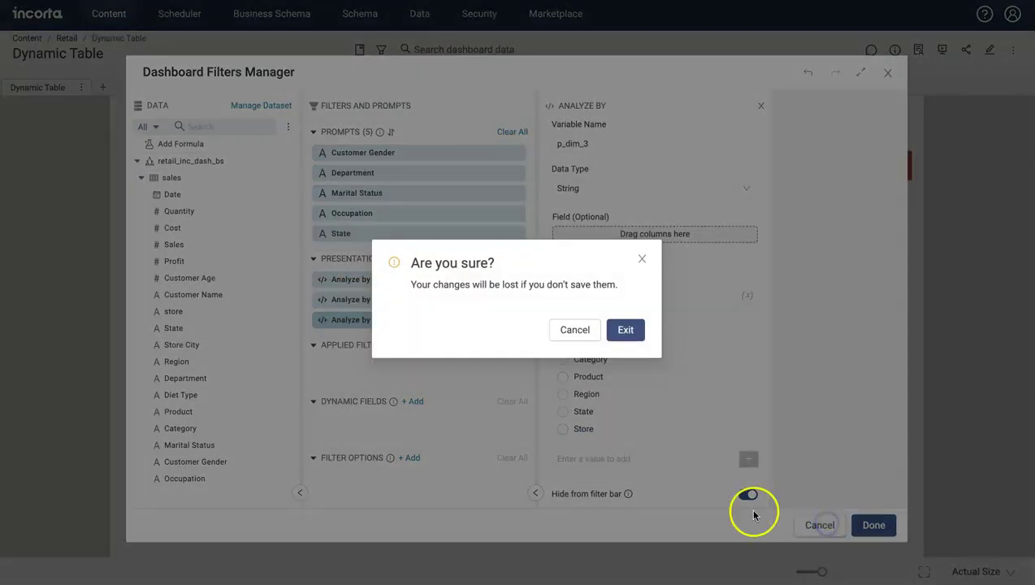
click(633, 334)
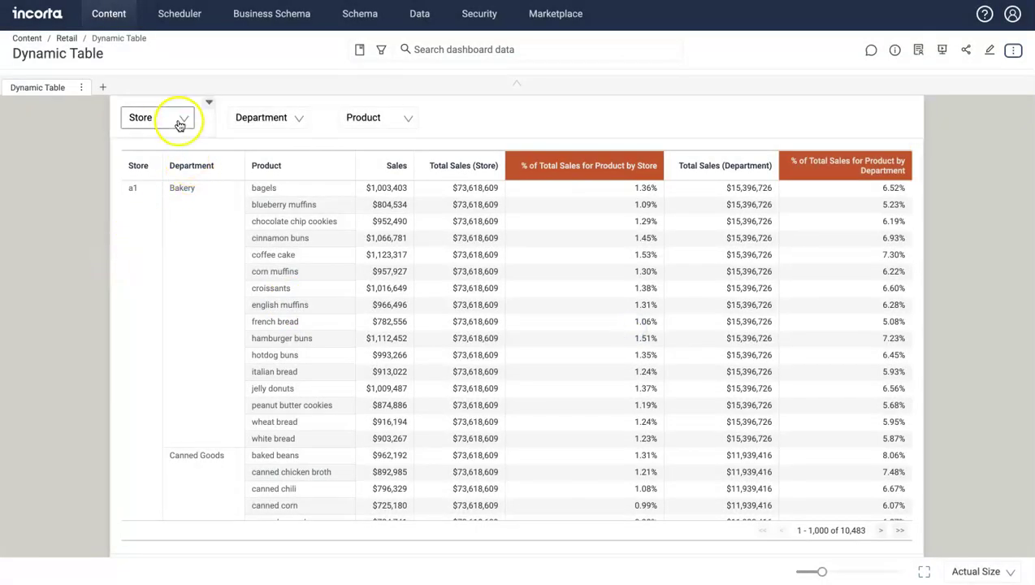
- Look through the dimension choices offered by the Store, Department and Product slicers without changing any selection
click(180, 118)
click(297, 118)
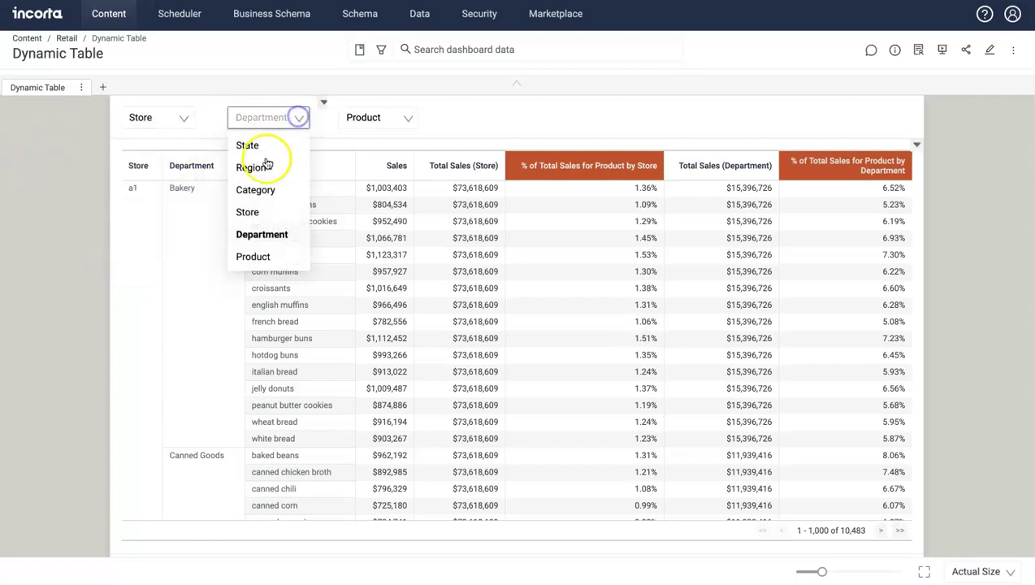
click(402, 122)
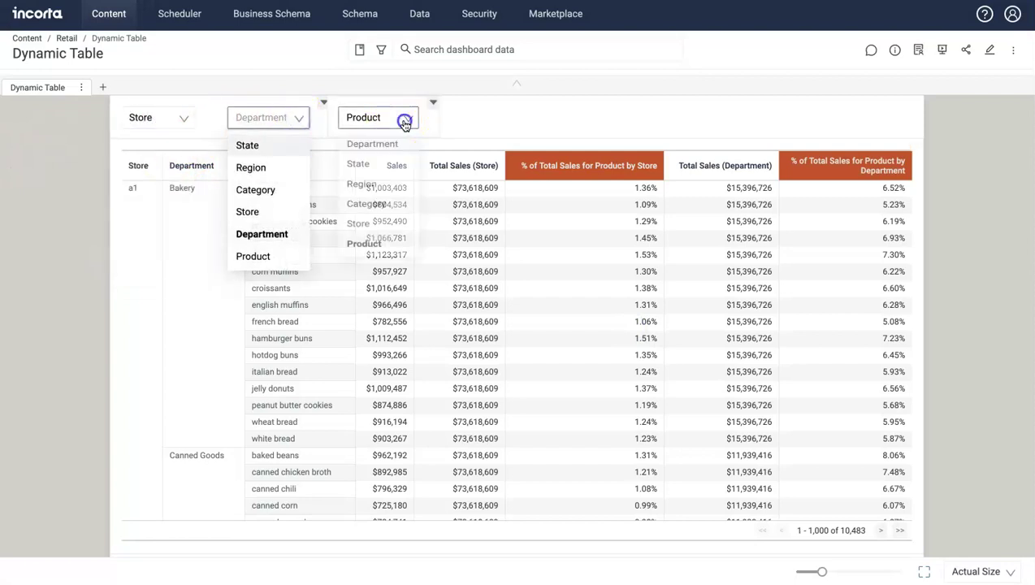
click(28, 217)
click(46, 265)
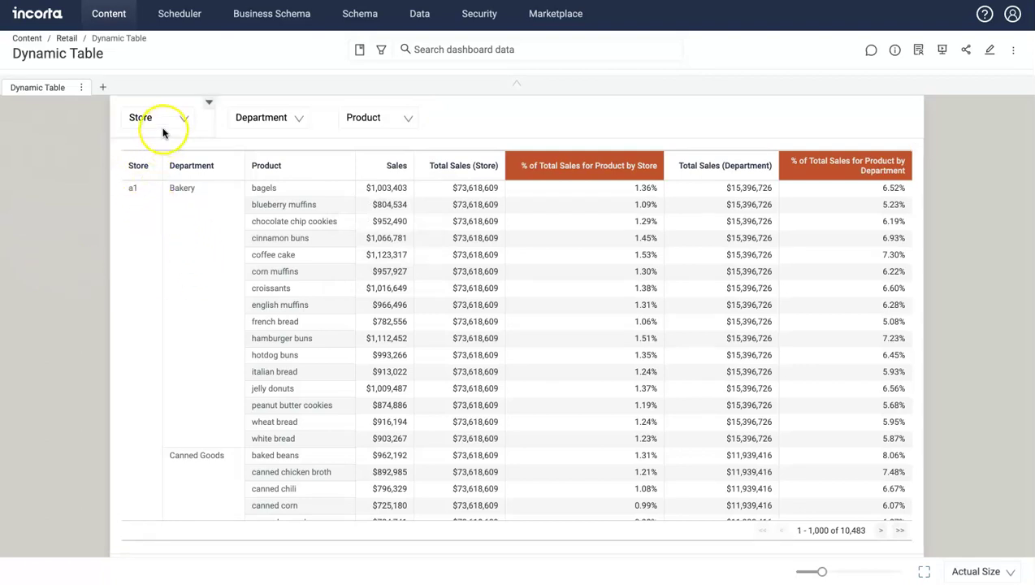
- Set the first dimension slicer to Category and check the choices of the Department slicer
click(182, 118)
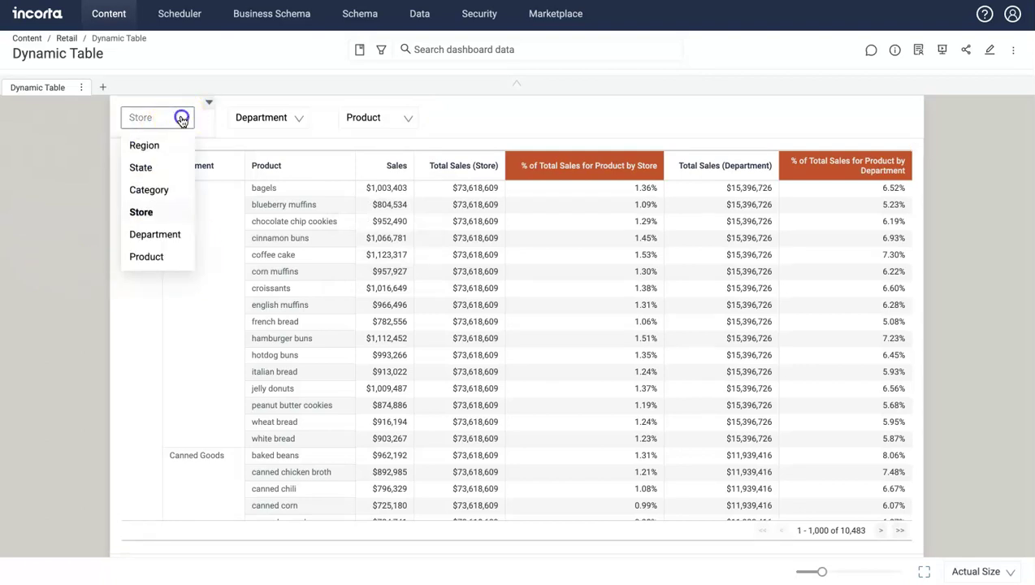
click(151, 189)
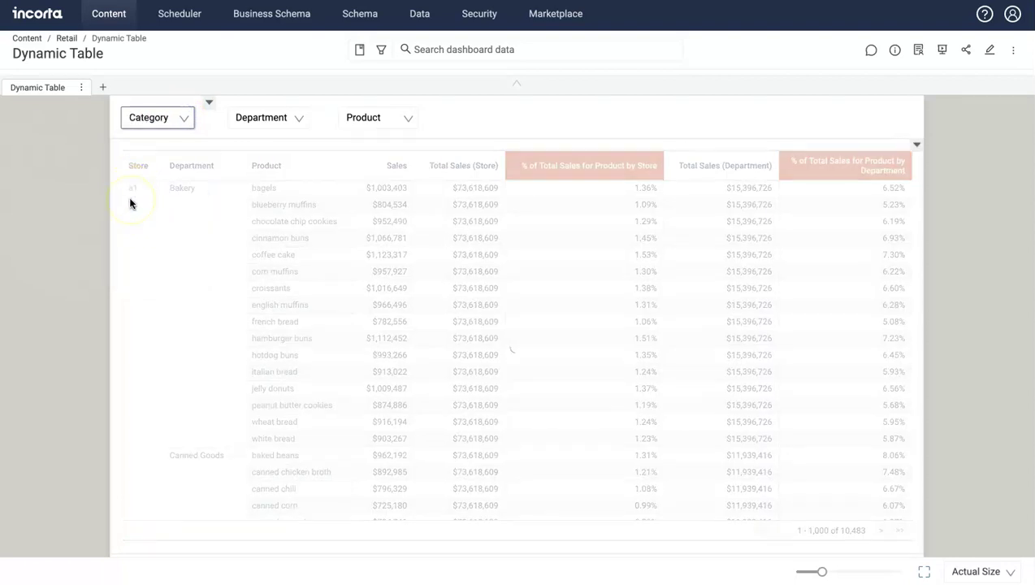
click(292, 118)
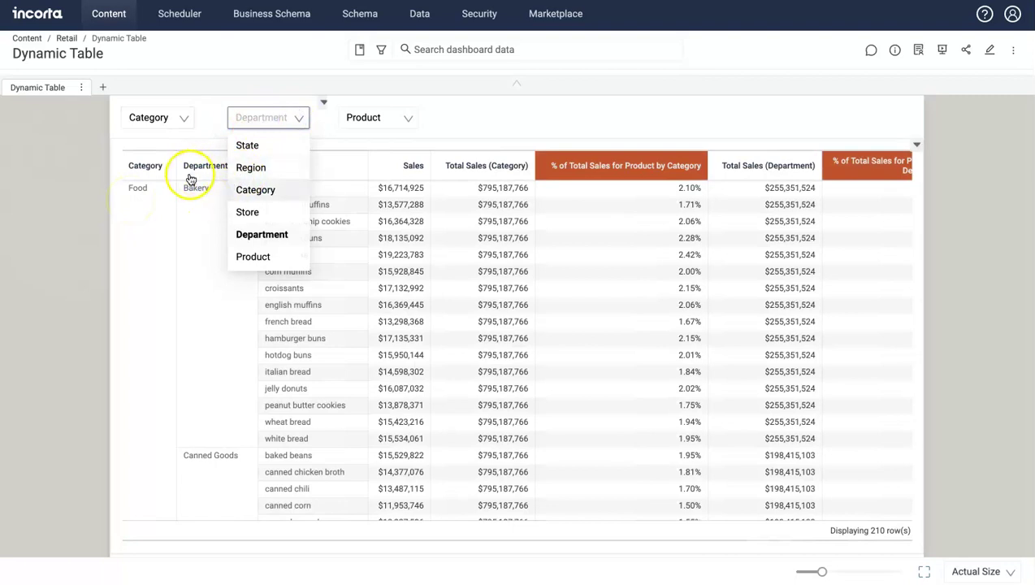
click(482, 113)
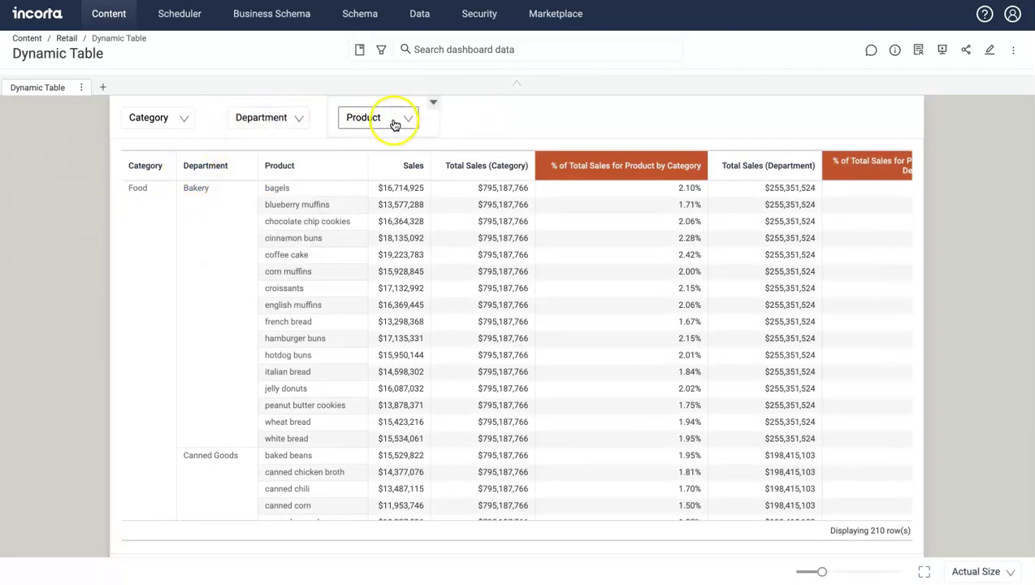
- Switch the third dimension slicer to Store and back to Product, and check the Category slicer's choices
click(394, 123)
click(362, 232)
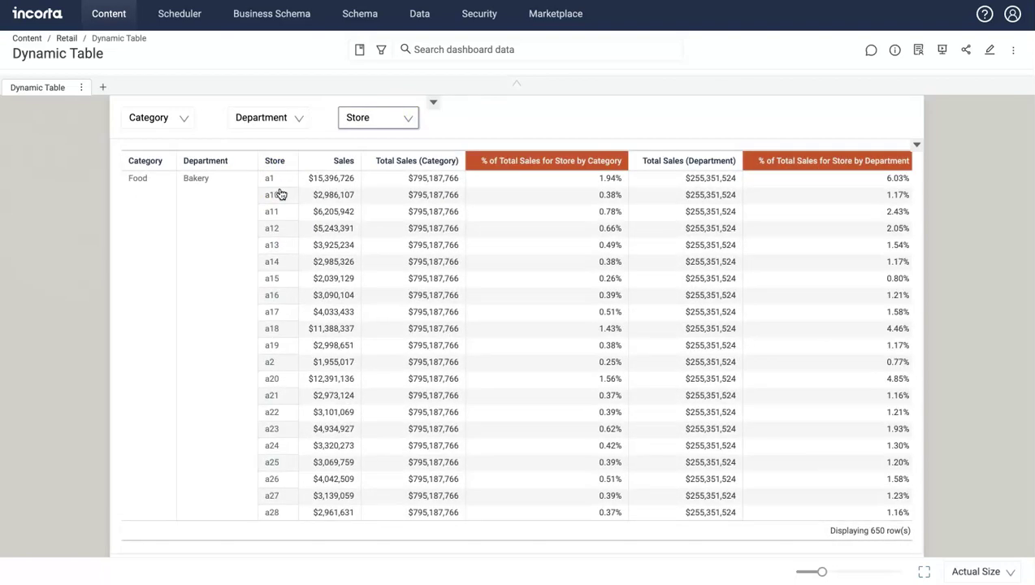
click(393, 118)
click(366, 257)
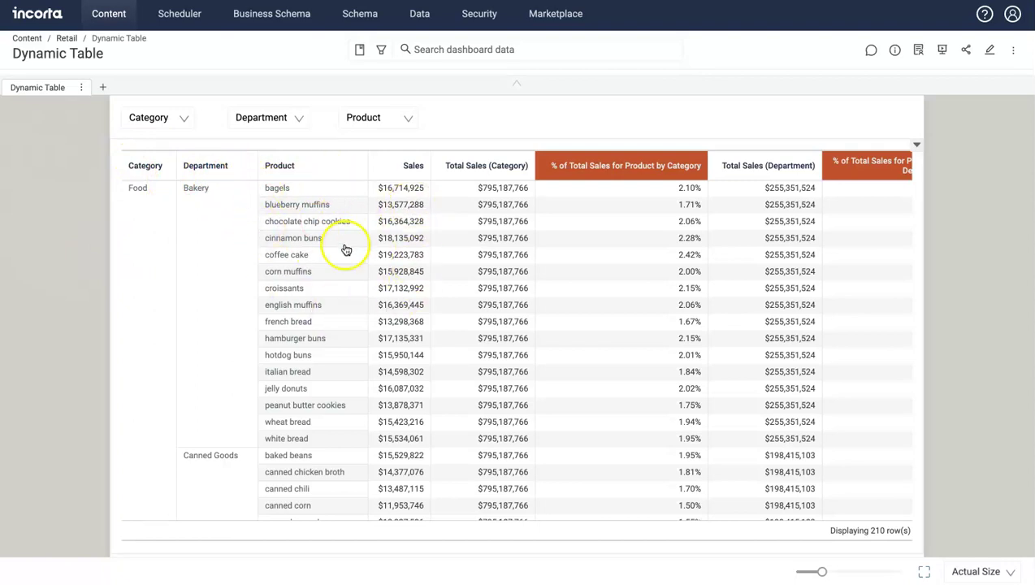
click(160, 119)
click(46, 193)
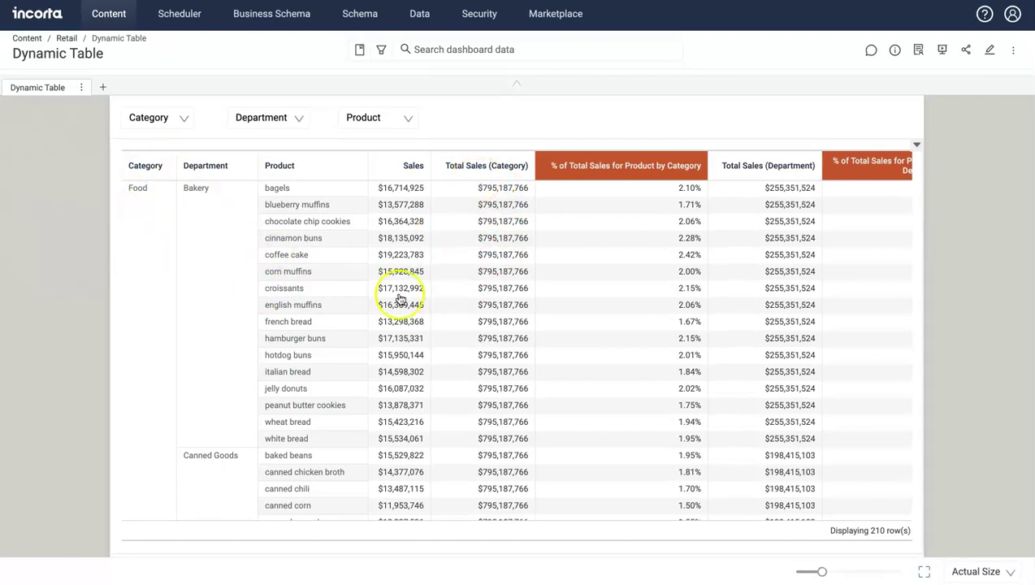
- Change the first dimension slicer to Department, and after viewing that breakdown change it to Region
click(165, 118)
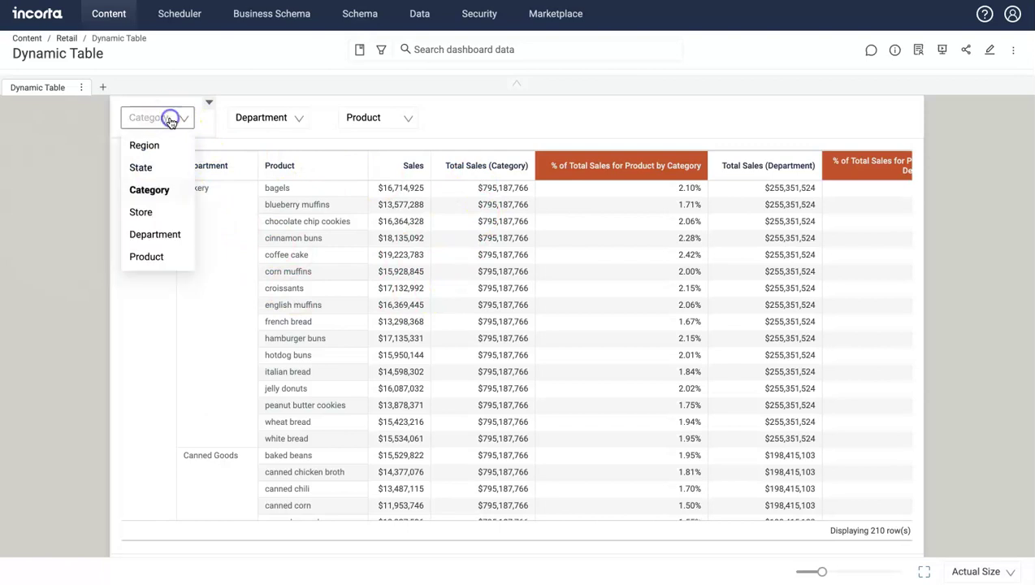
click(161, 234)
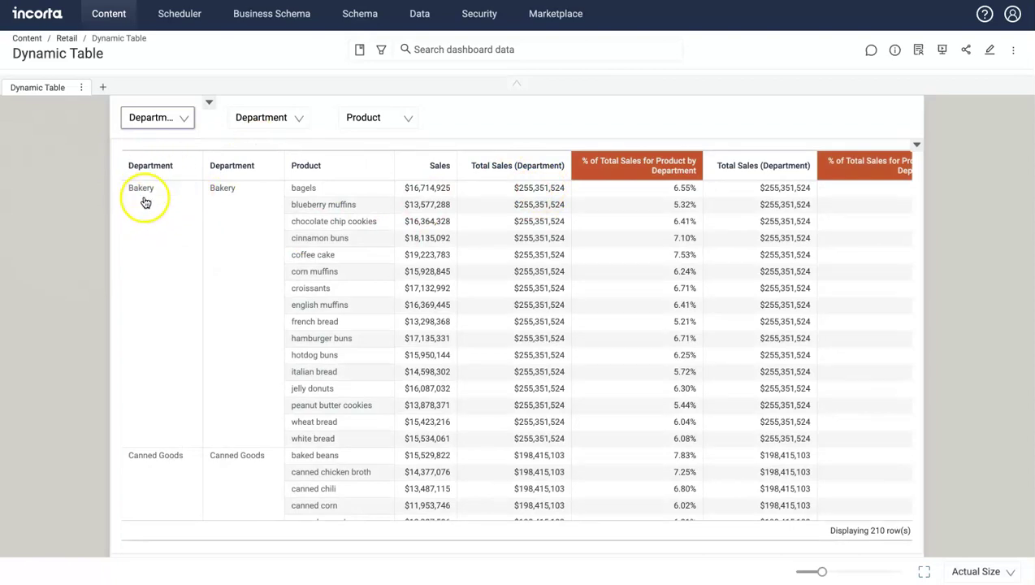
click(161, 118)
click(143, 146)
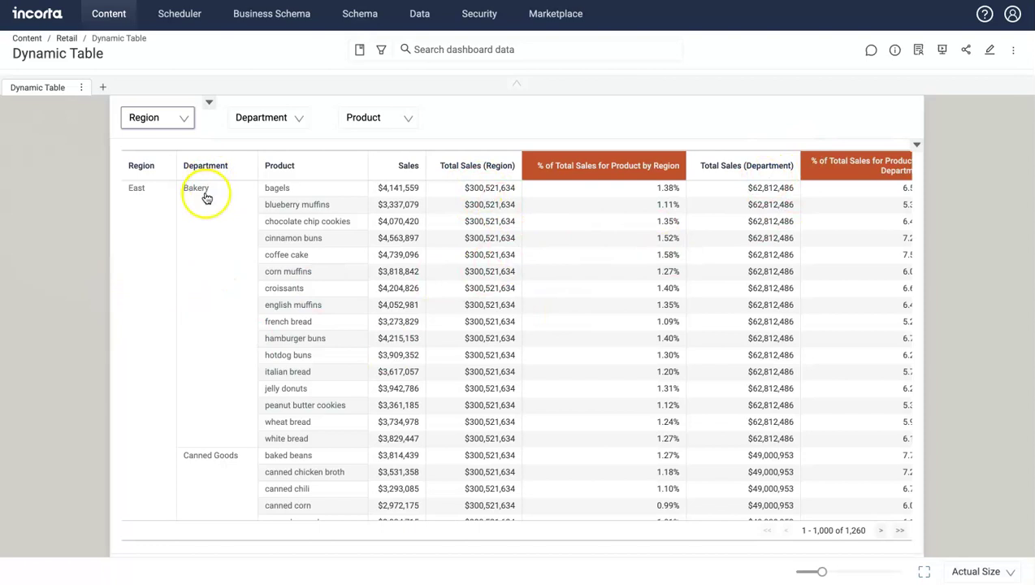
- Set the second dimension slicer to Category and look over the sales table by region, category and product
click(279, 115)
click(255, 189)
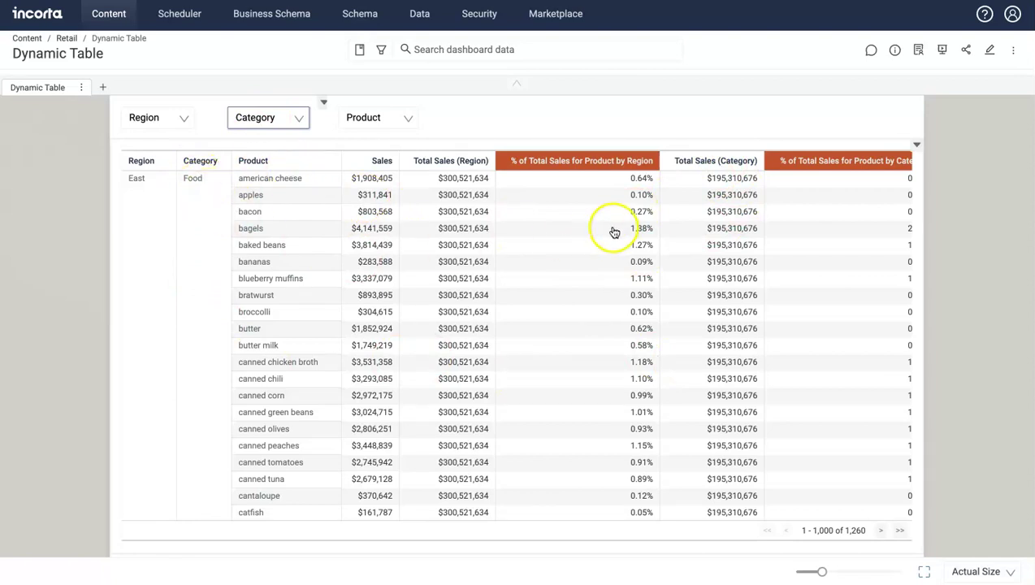
scroll(586, 234, down, 3)
scroll(212, 279, up, 2)
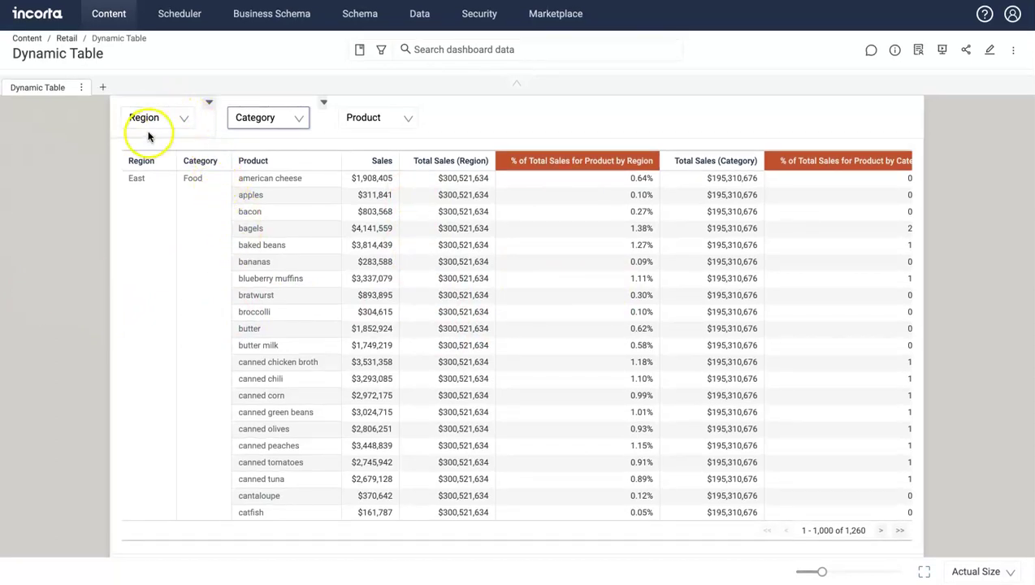
- Set the first dimension slicer to Store and the second to Department
click(180, 118)
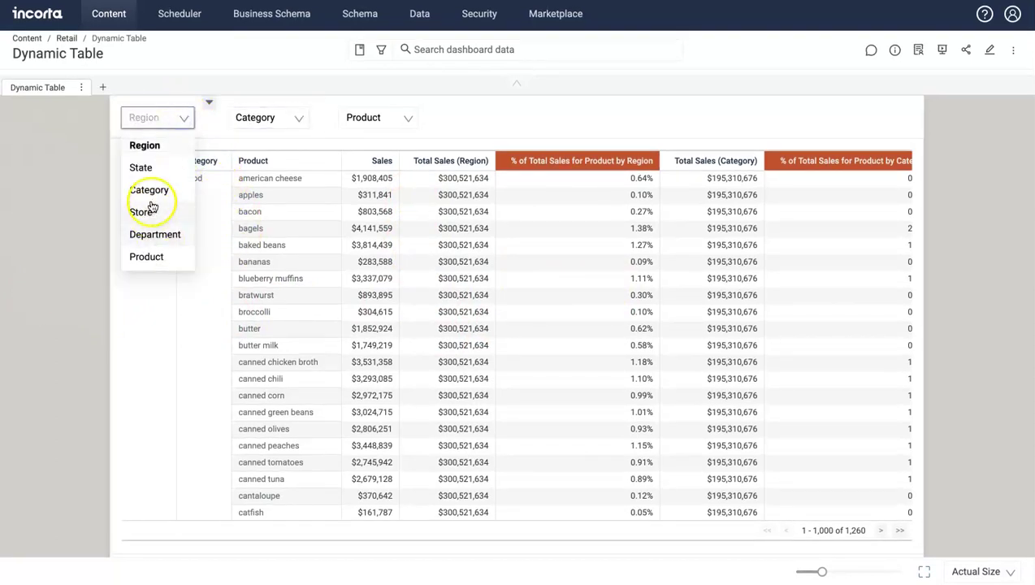
click(144, 210)
click(265, 118)
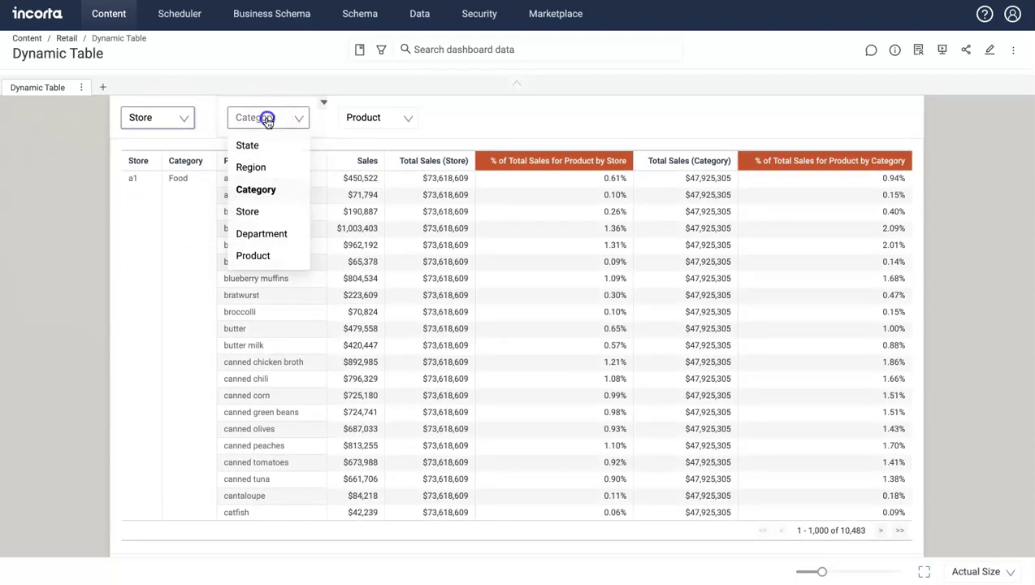
click(261, 234)
- Reselect Product in the third dimension slicer, and change it to Category after reviewing the percentages
click(382, 117)
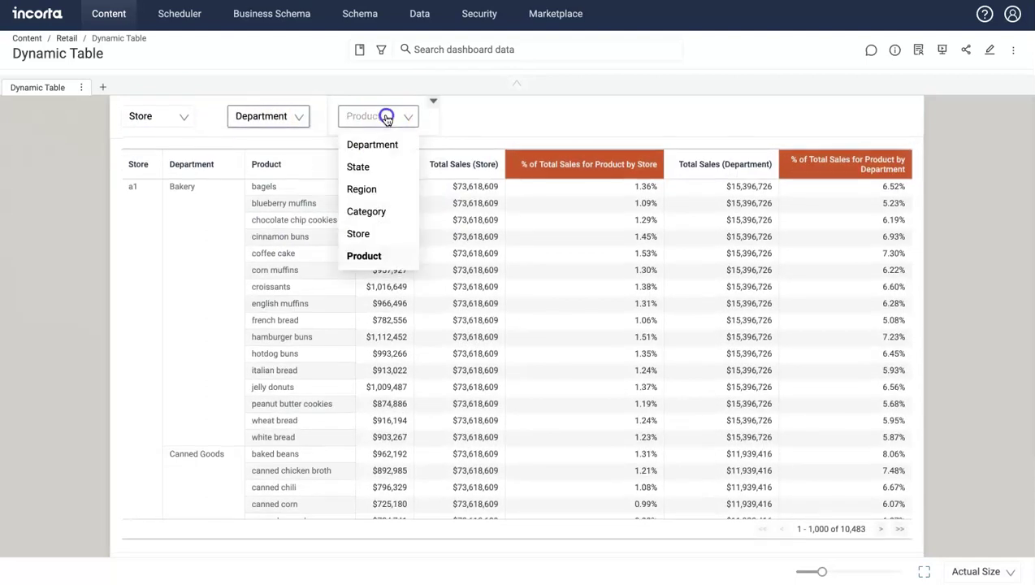
click(367, 258)
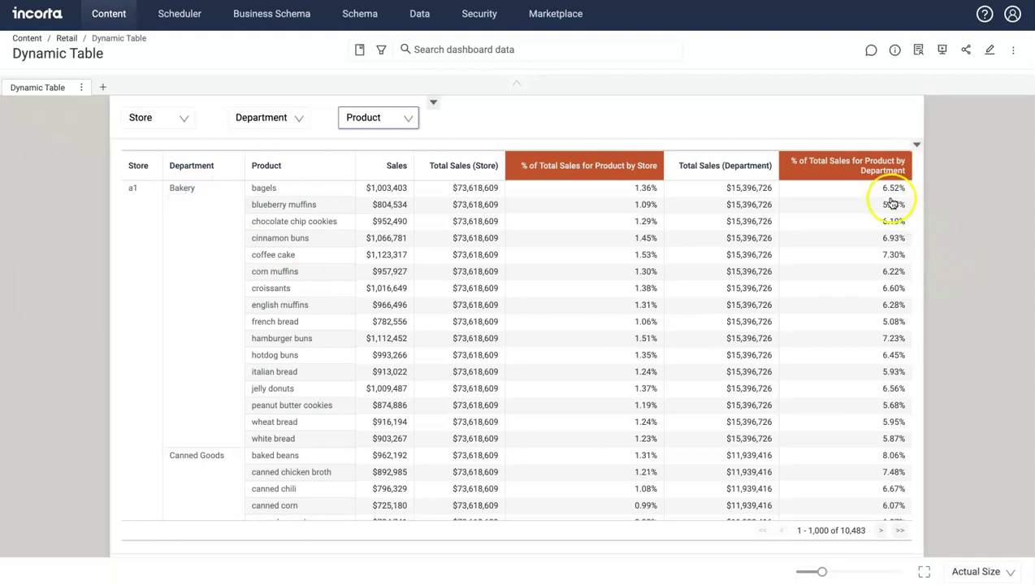
click(400, 123)
click(377, 210)
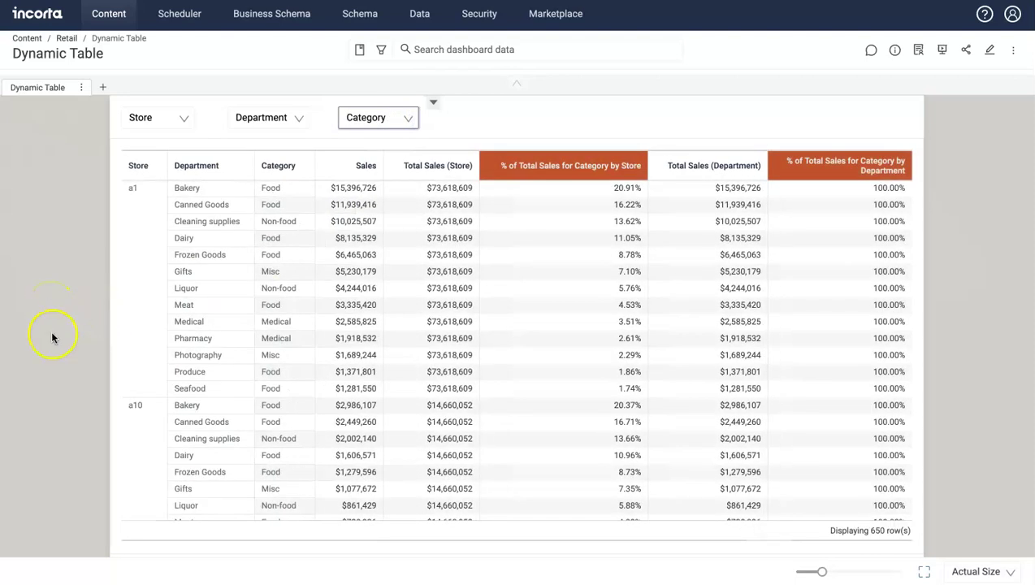
- Set the second dimension slicer to Category and the third to Department
click(294, 118)
click(260, 188)
click(370, 120)
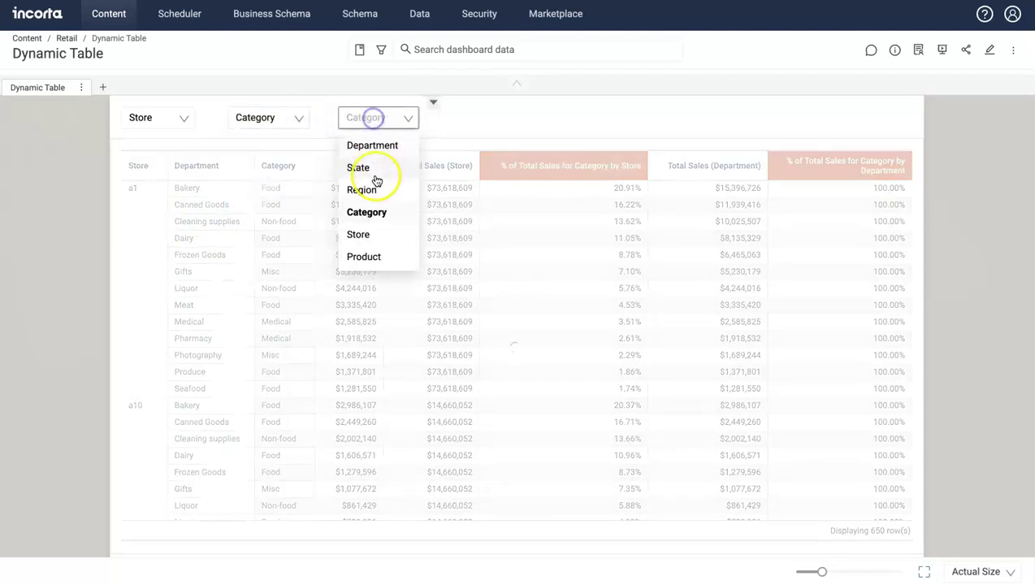
click(365, 146)
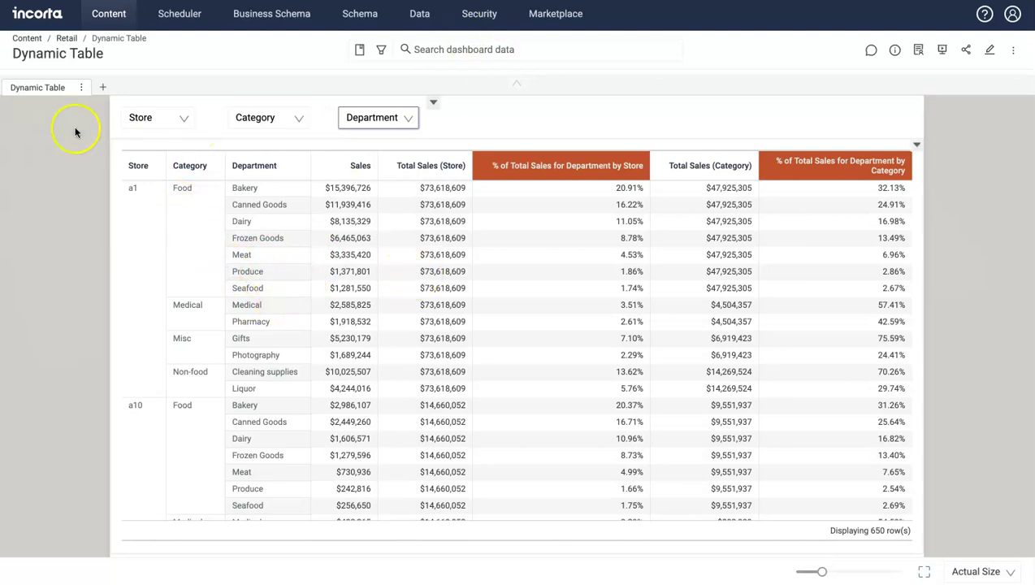
- Apply the region_state_store bookmark, and after viewing its table switch to the store_category_product bookmark
click(359, 50)
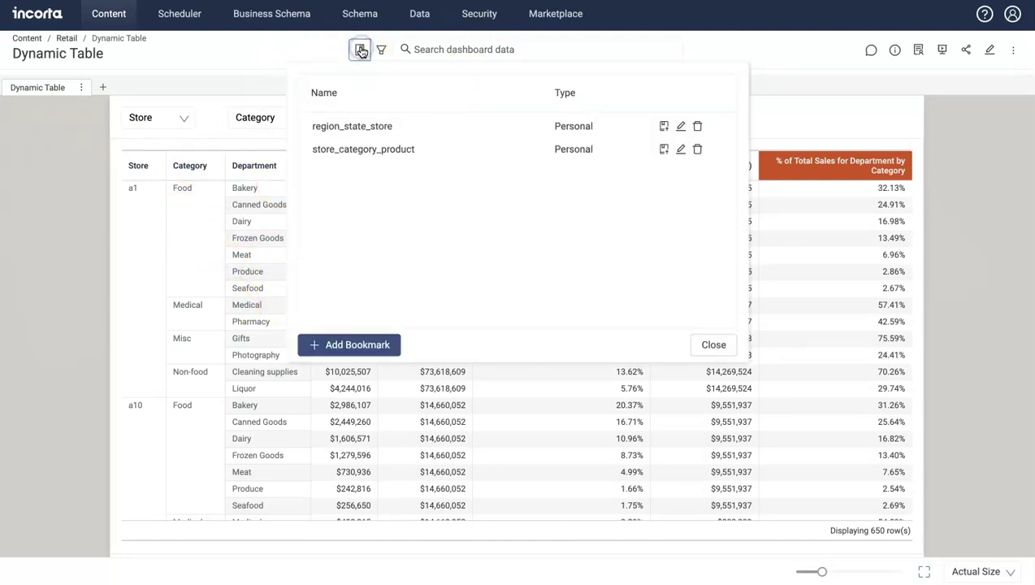
click(355, 128)
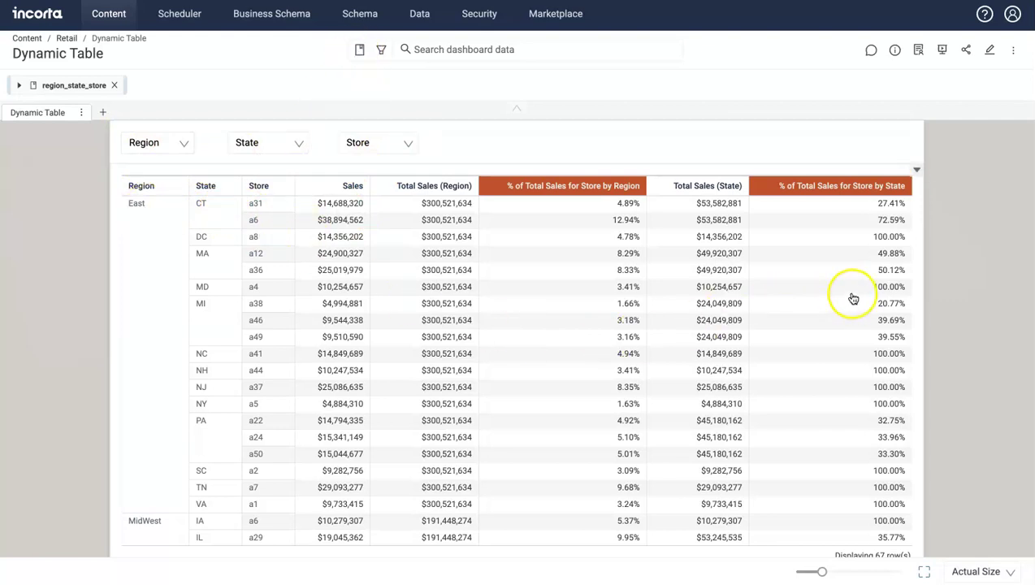
click(360, 49)
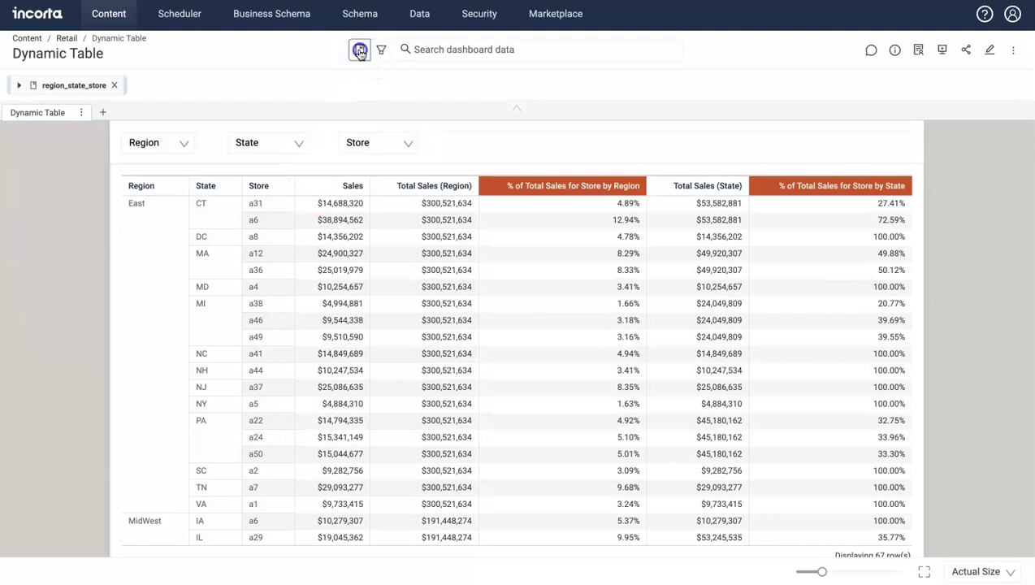
click(364, 154)
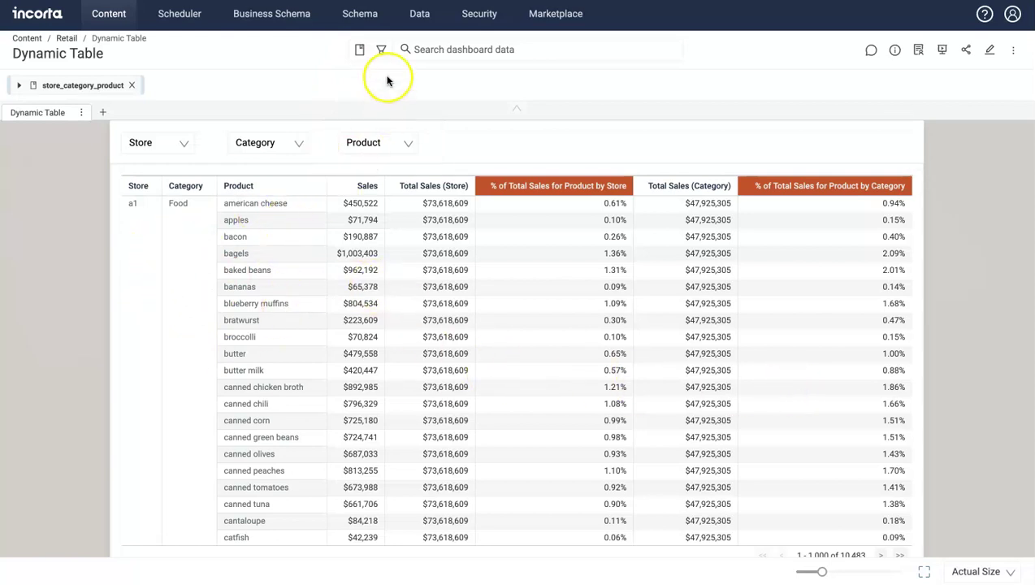
- Filter the dashboard to Customer Gender Female
click(382, 51)
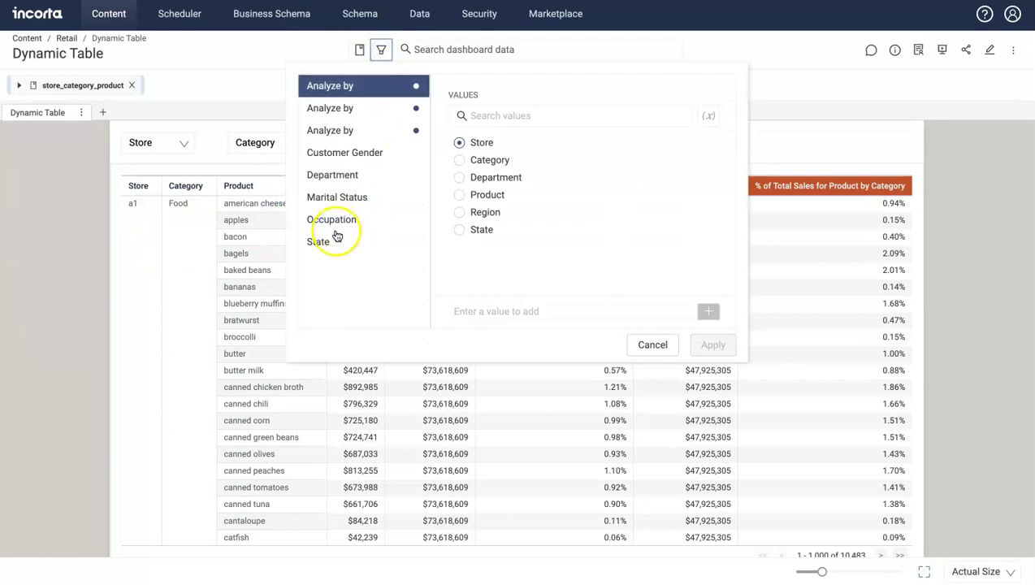
click(325, 154)
click(460, 199)
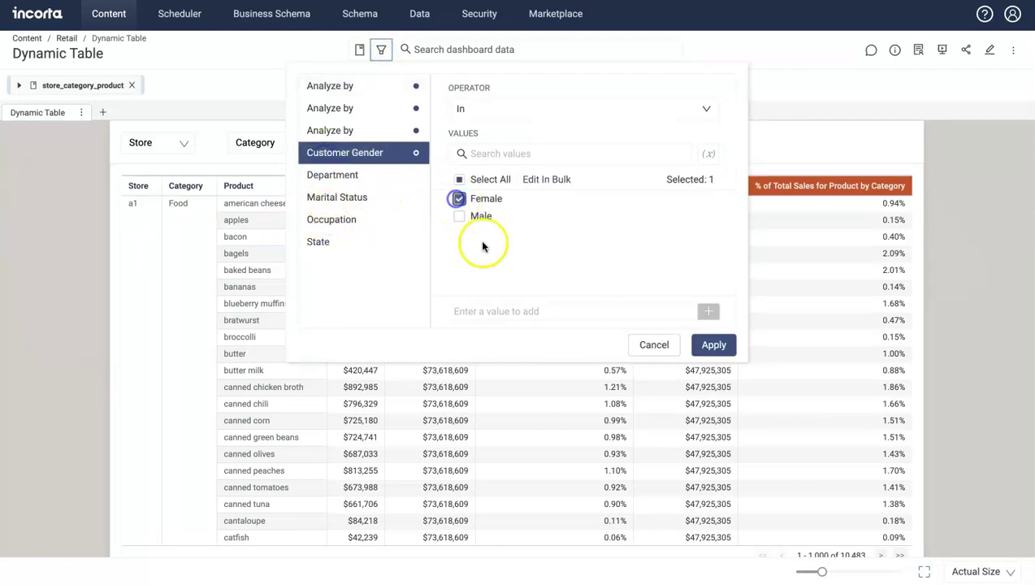
click(713, 344)
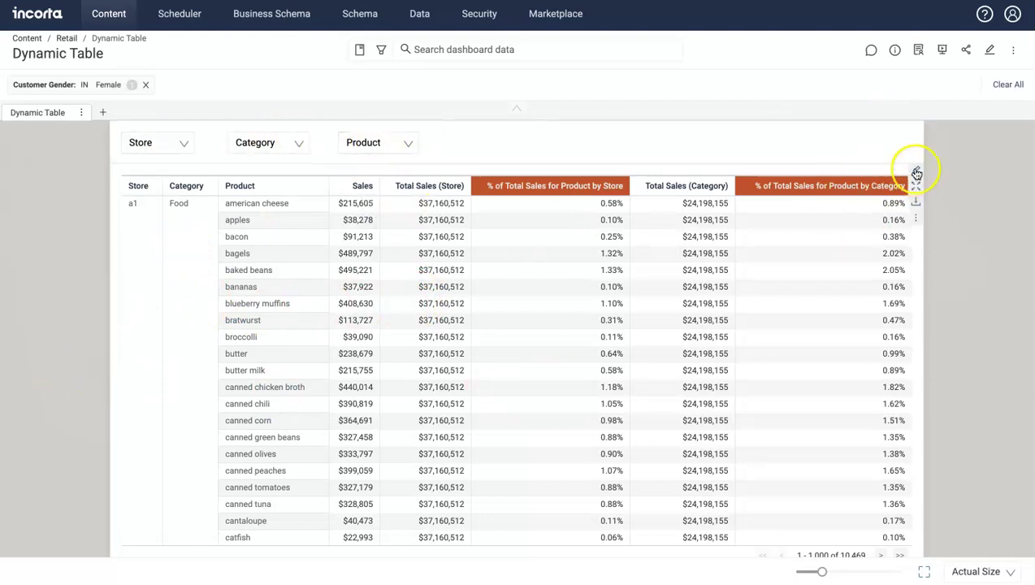
- Open the sales table insight for editing and examine the case formula of the $$p_dim_1 grouping dimension, leaving it unsaved
click(916, 172)
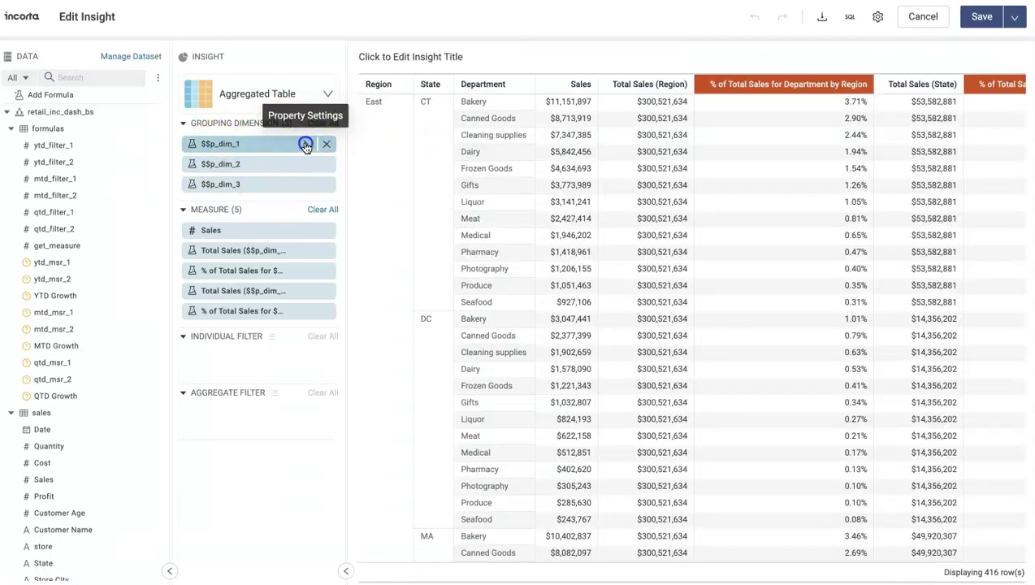
click(306, 144)
click(407, 111)
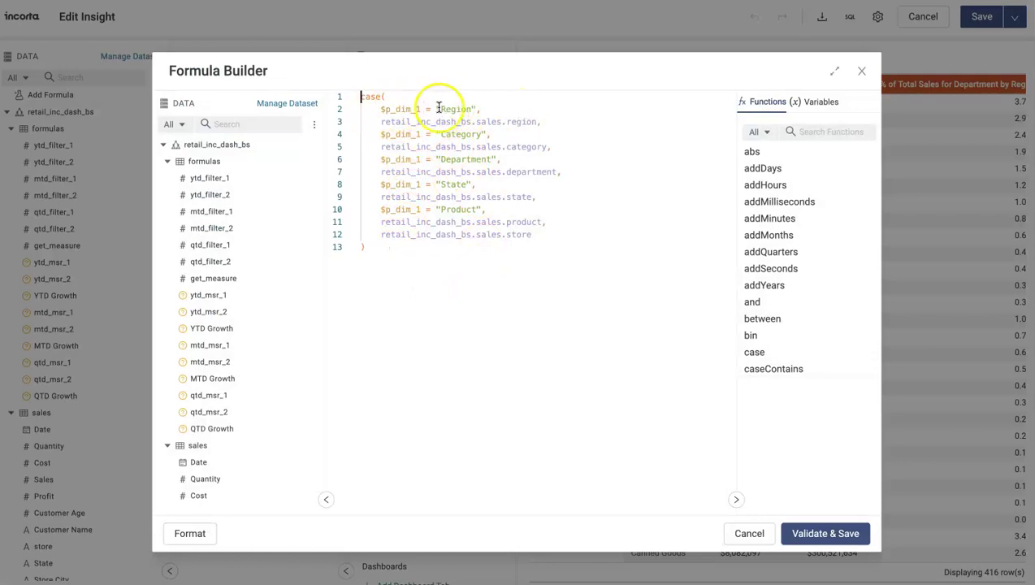
drag(545, 123, 382, 123)
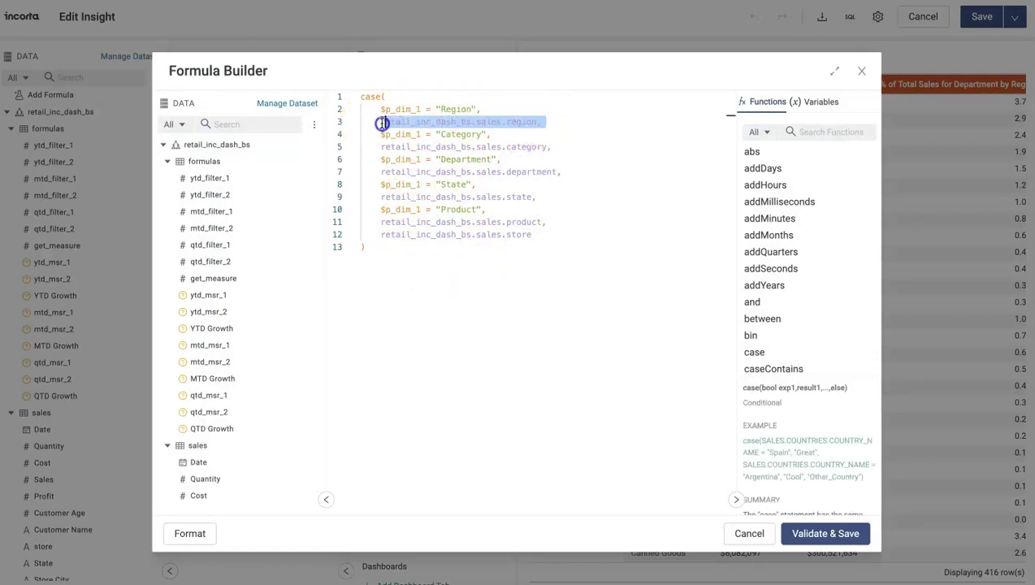
click(532, 122)
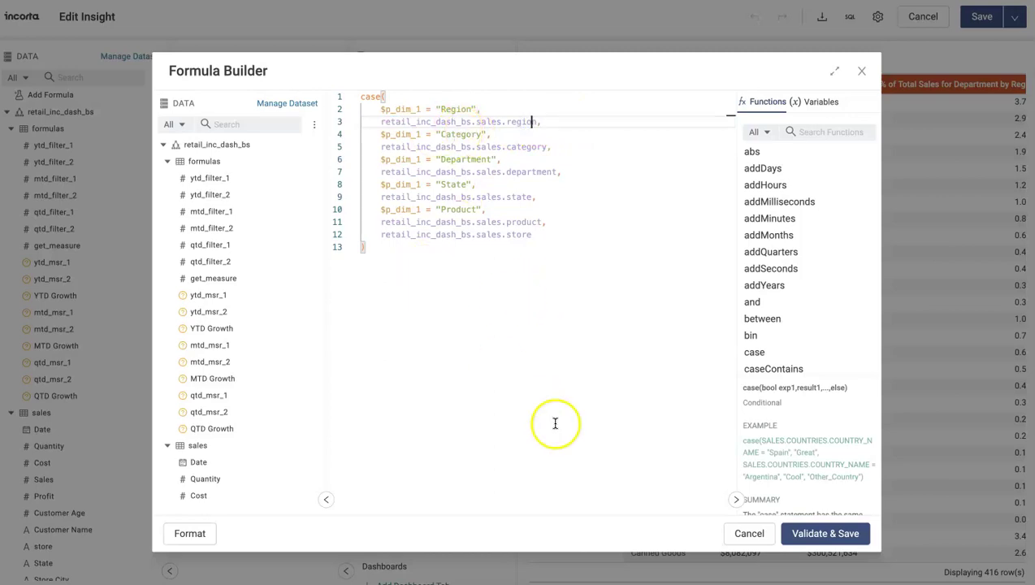
click(749, 538)
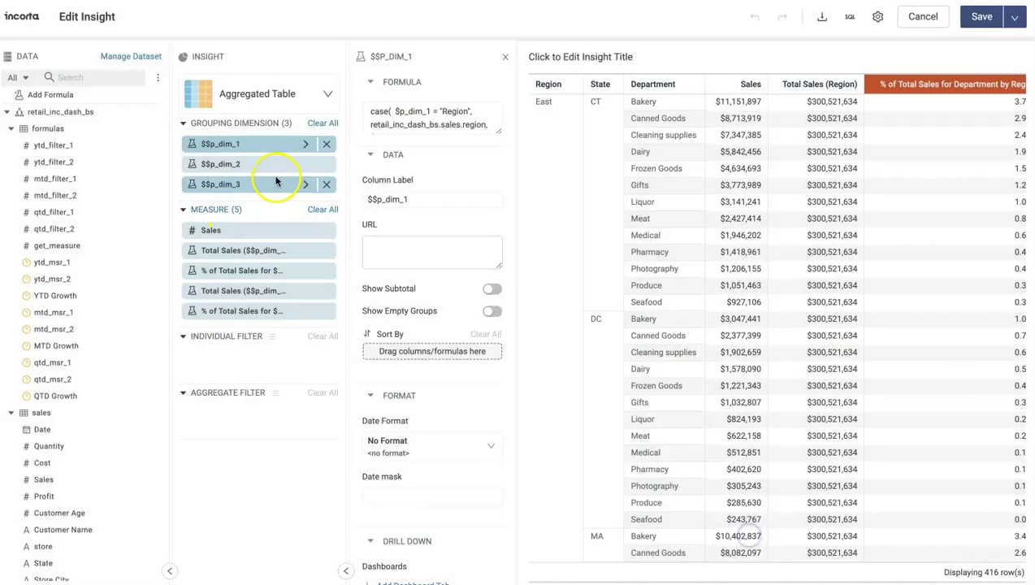
- Examine the formula of the $$p_dim_2 grouping dimension and close it without saving
click(306, 164)
click(382, 123)
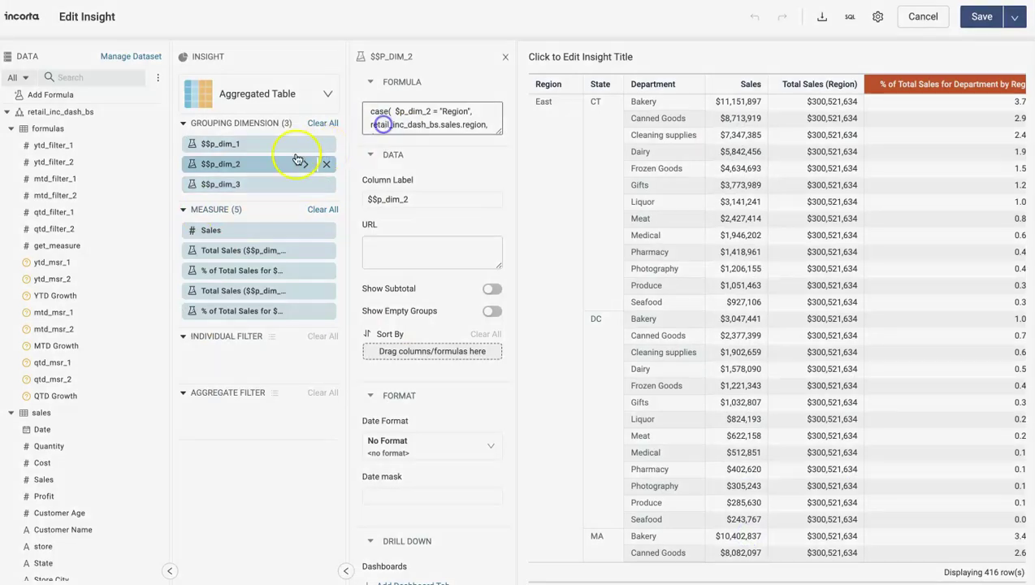
click(733, 533)
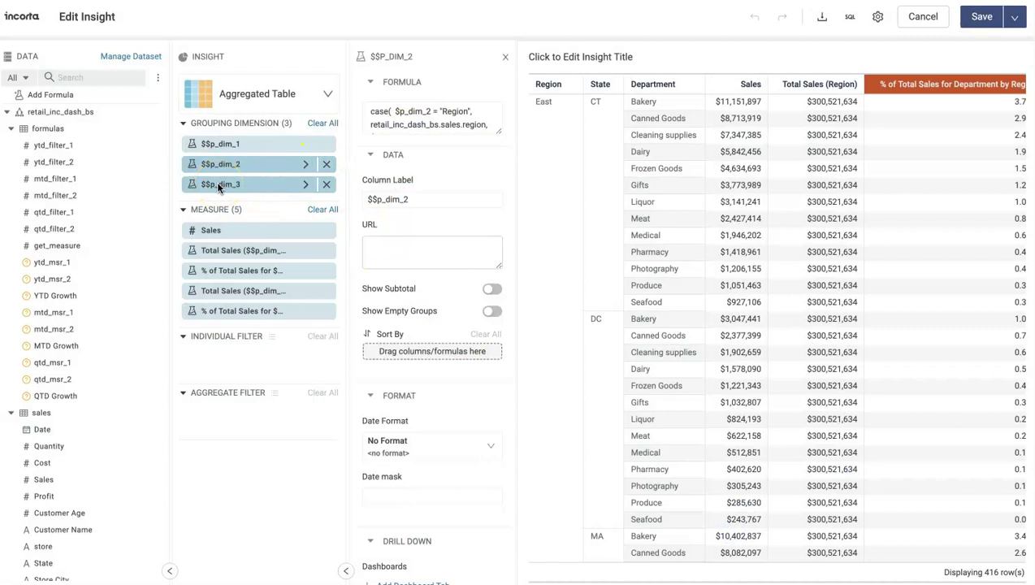
- Examine the Total Sales ($$p_dim_1) measure formula, highlight the case expression inside its groupBy, and close it without saving
click(307, 251)
click(421, 118)
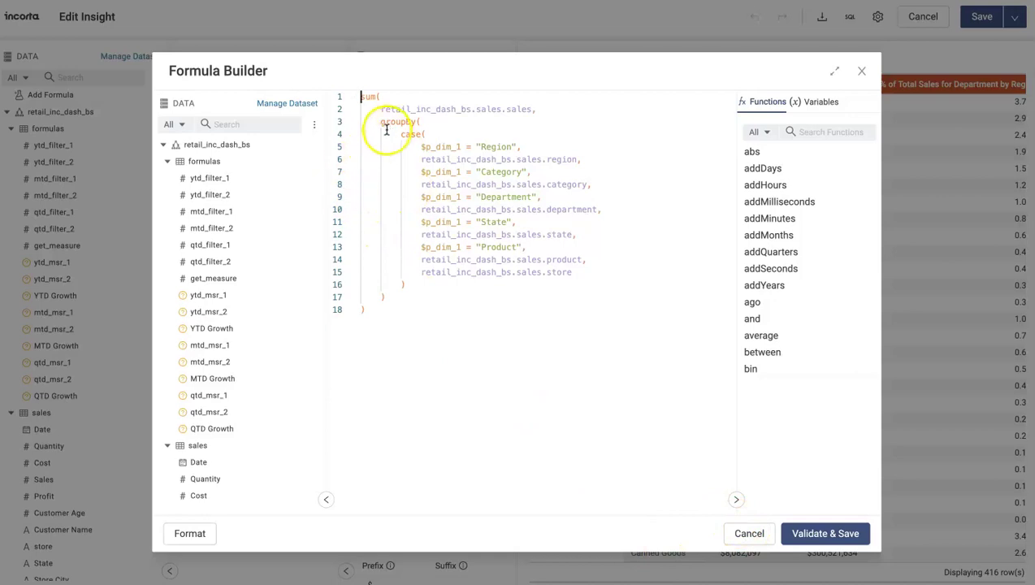
drag(399, 134, 418, 281)
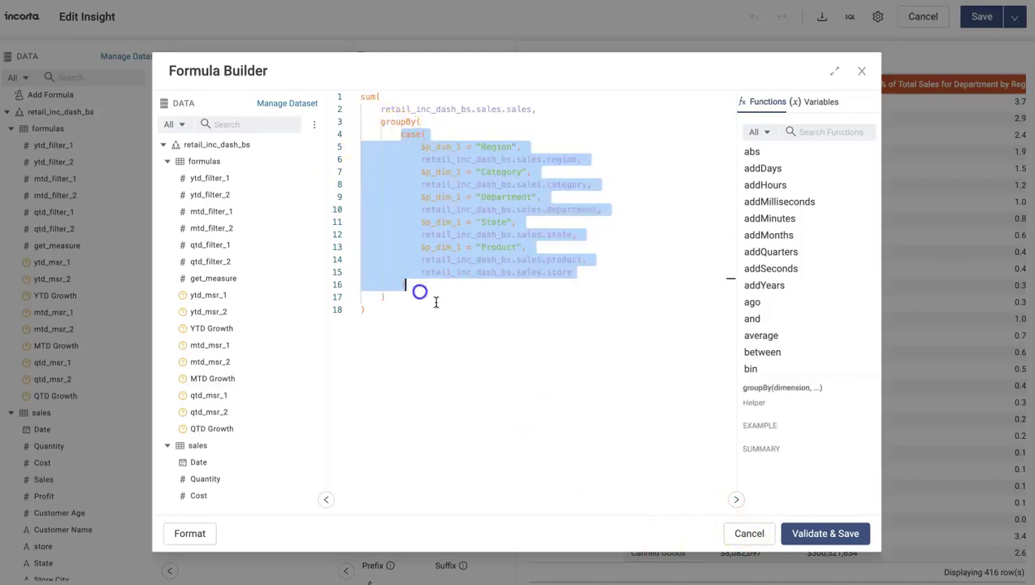
click(739, 534)
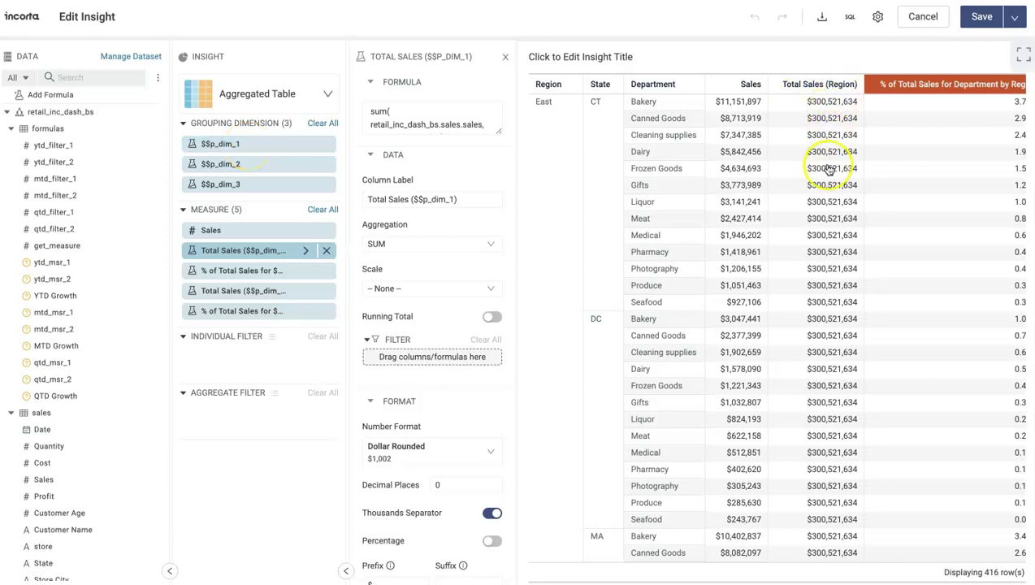
- Examine the Total Sales ($$p_dim_2) measure formula, highlight both case expressions inside its groupBy, and close it without saving
click(305, 294)
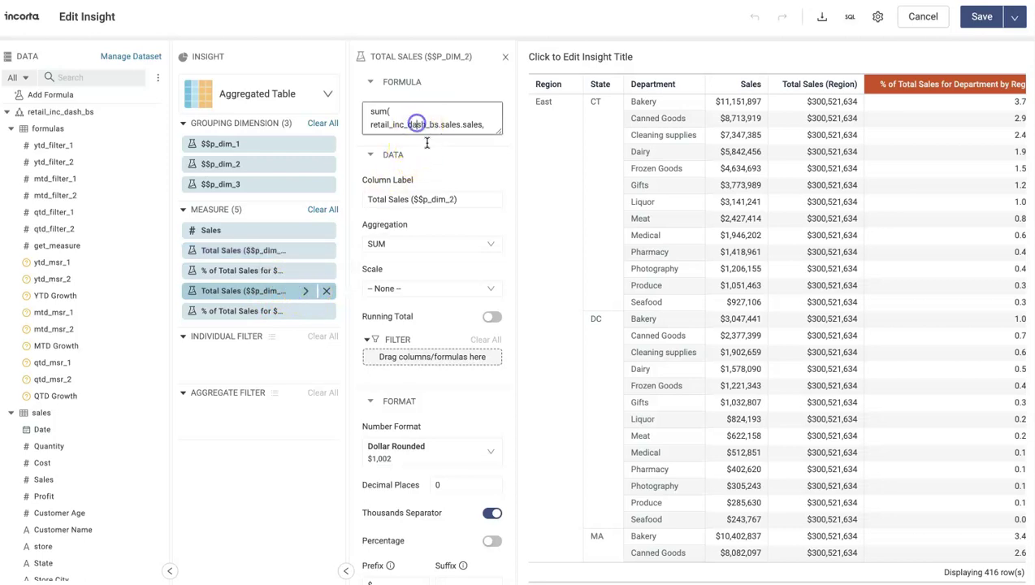
click(415, 122)
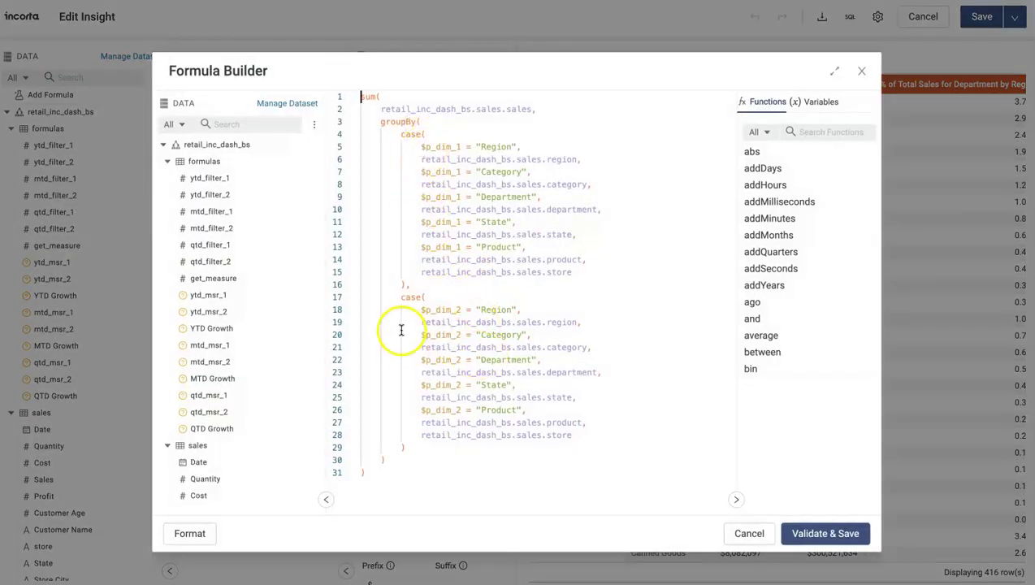
click(747, 533)
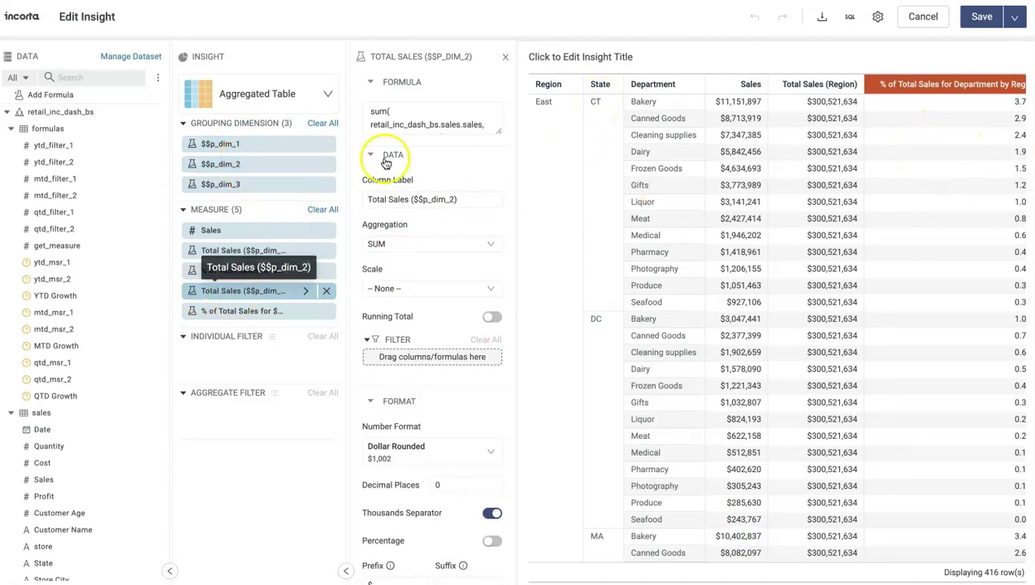
click(398, 123)
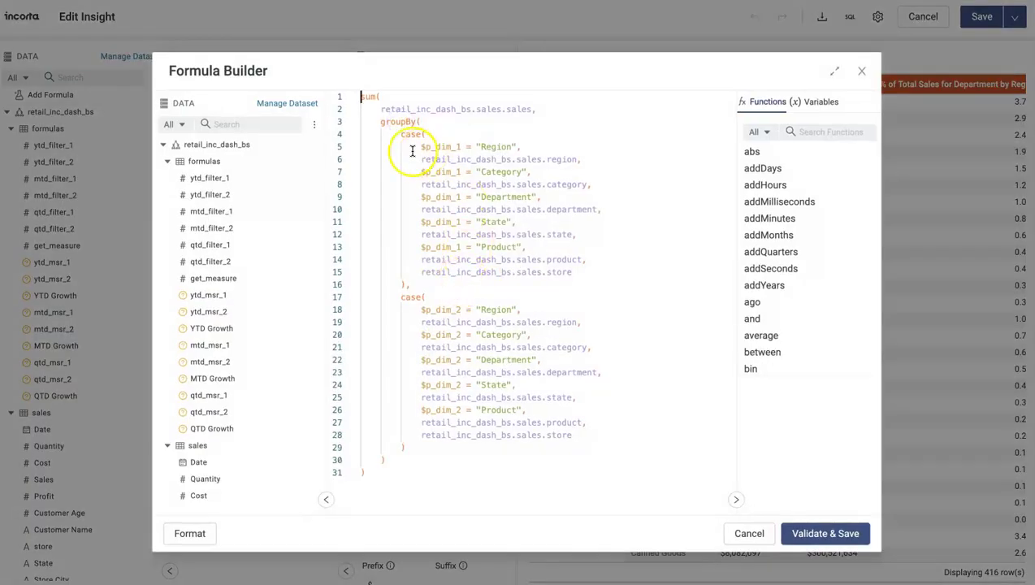
drag(397, 135, 419, 458)
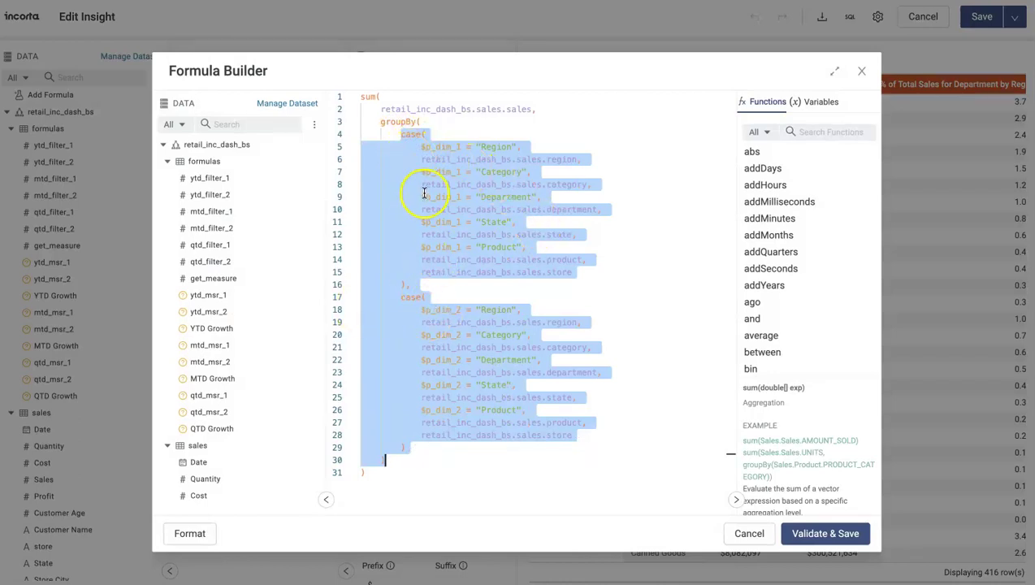
click(749, 534)
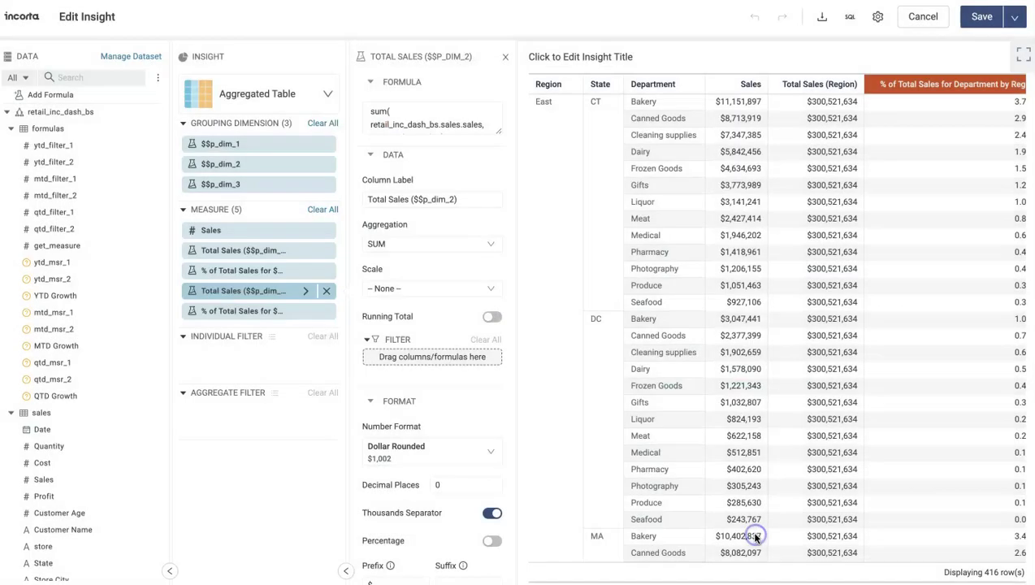
- Examine the formula of the first % of Total Sales measure, and leave the insight editor without saving
click(305, 270)
click(430, 119)
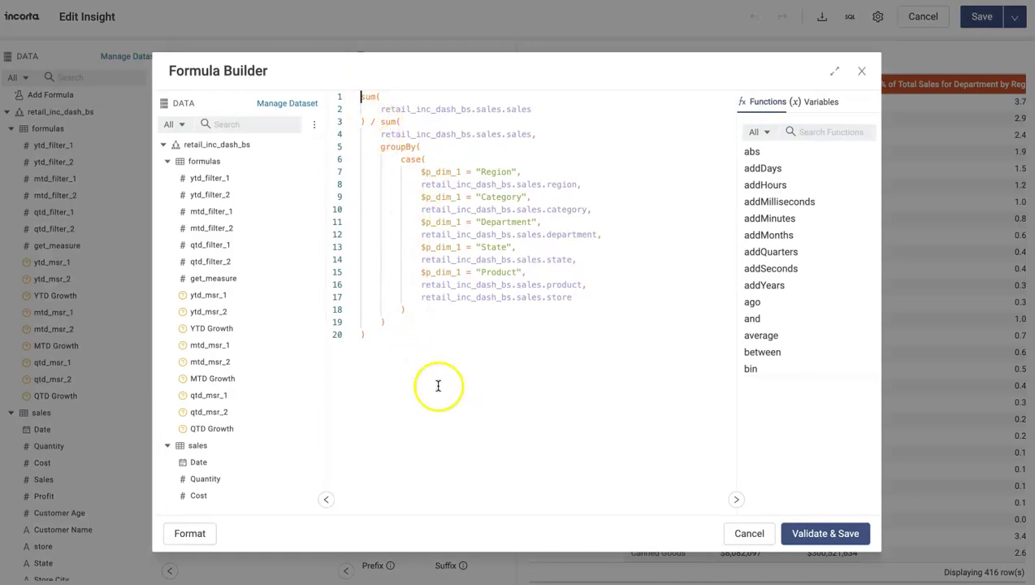
click(742, 535)
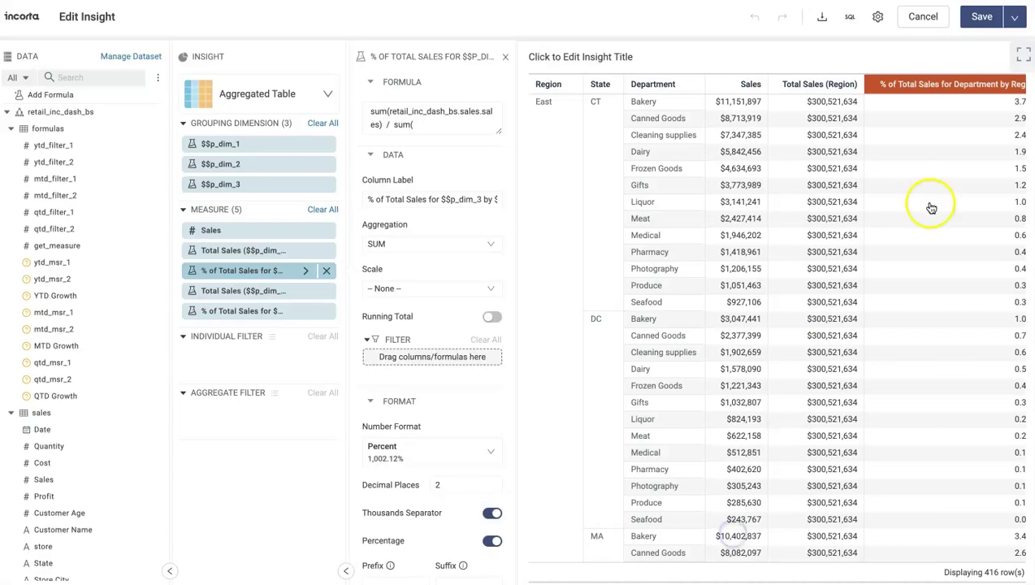
click(931, 23)
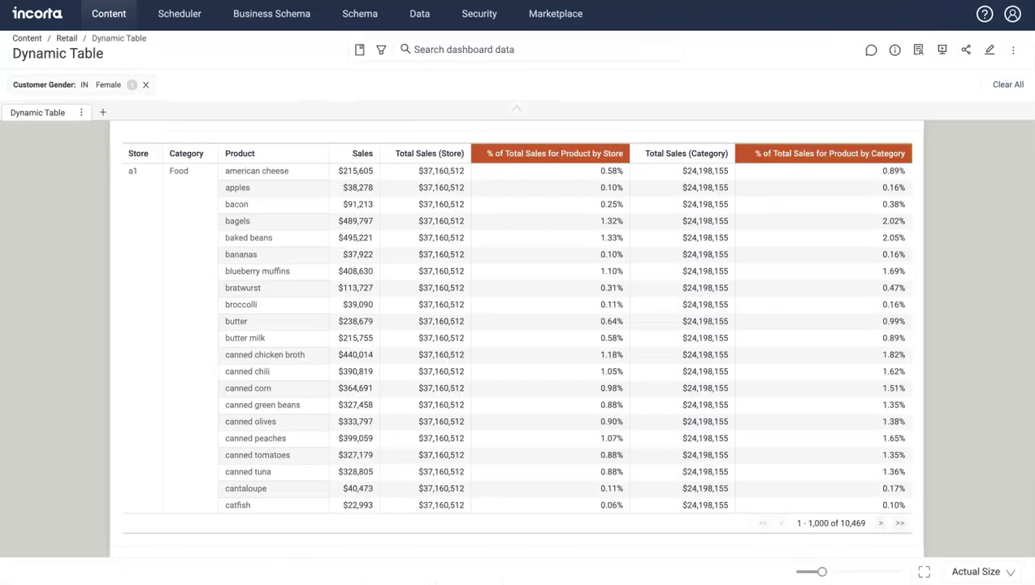